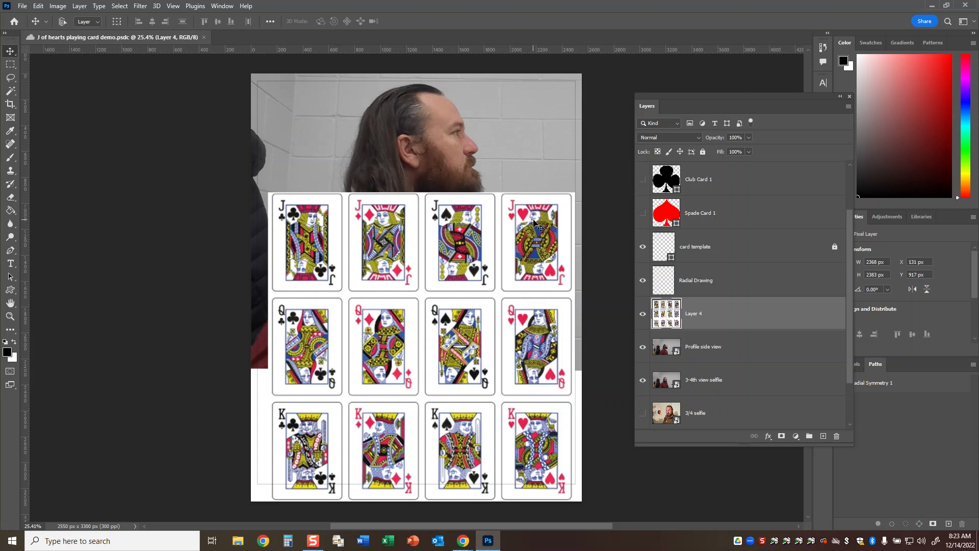
Step: Hide the Layer 4 card reference and the 3-4th view selfie layer, keeping the Profile side view photo displayed
{"action": "left_click", "coordinate": [643, 316]}
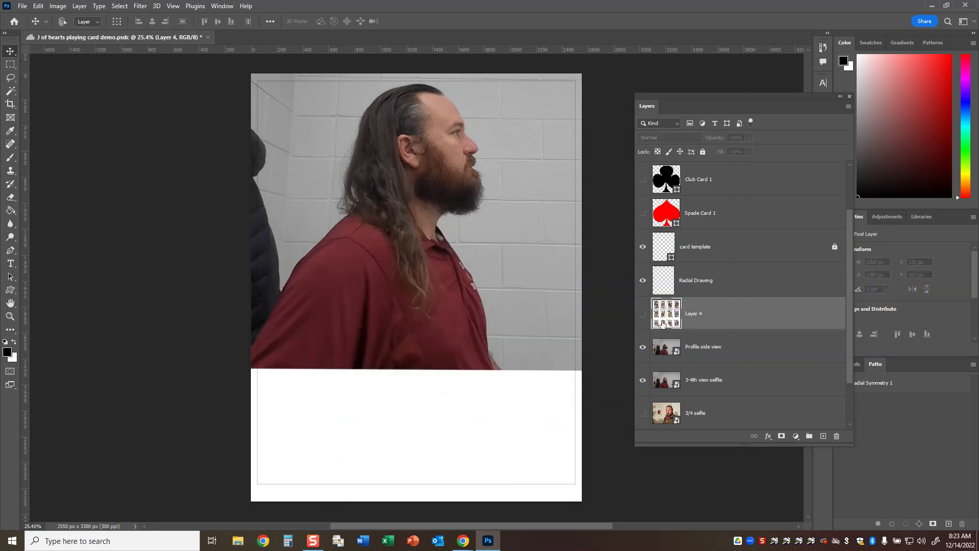
{"action": "left_click", "coordinate": [643, 347]}
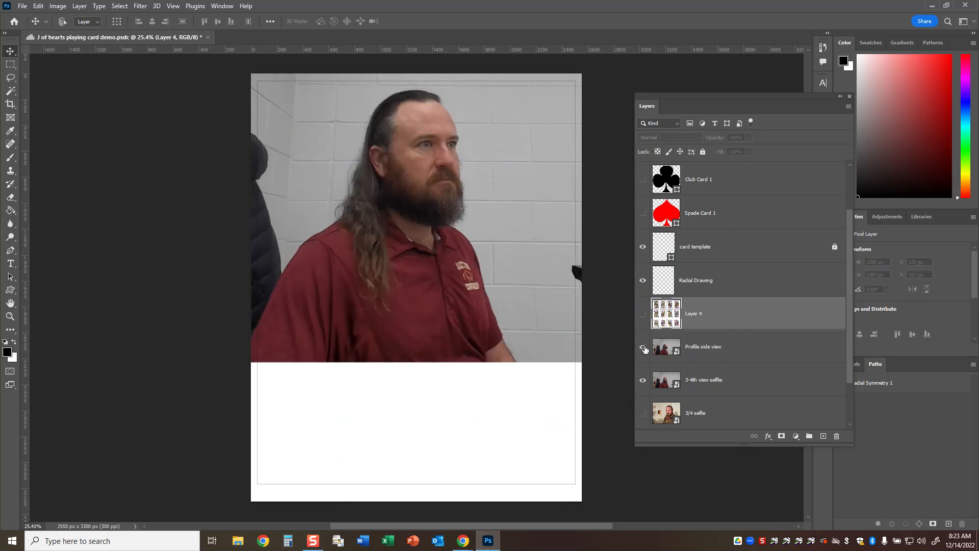
{"action": "left_click", "coordinate": [644, 348]}
{"action": "left_click", "coordinate": [643, 380]}
{"action": "left_click", "coordinate": [643, 315]}
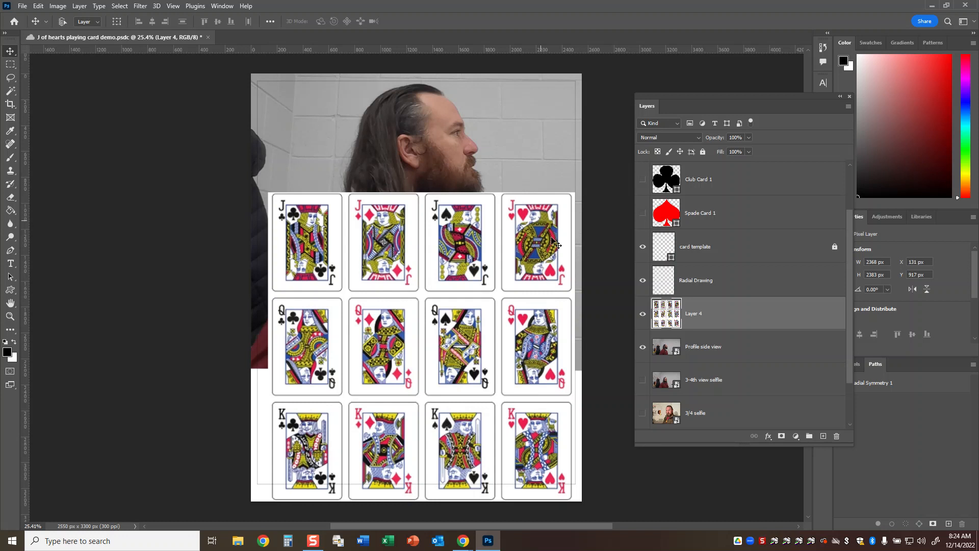
{"action": "left_click", "coordinate": [643, 314]}
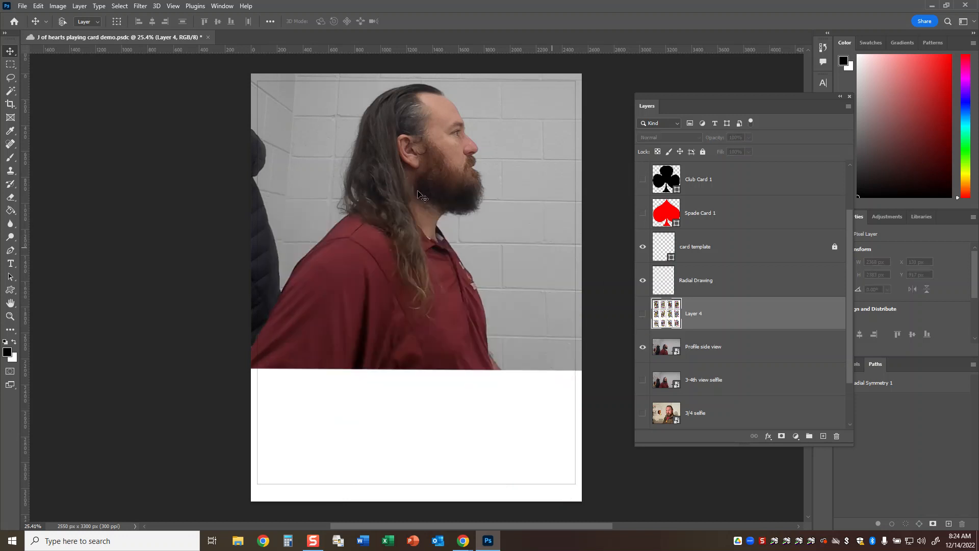
Step: Flip the Profile side view layer horizontally with Free Transform and shift it so the head sits in the card's upper half
{"action": "left_click", "coordinate": [705, 353]}
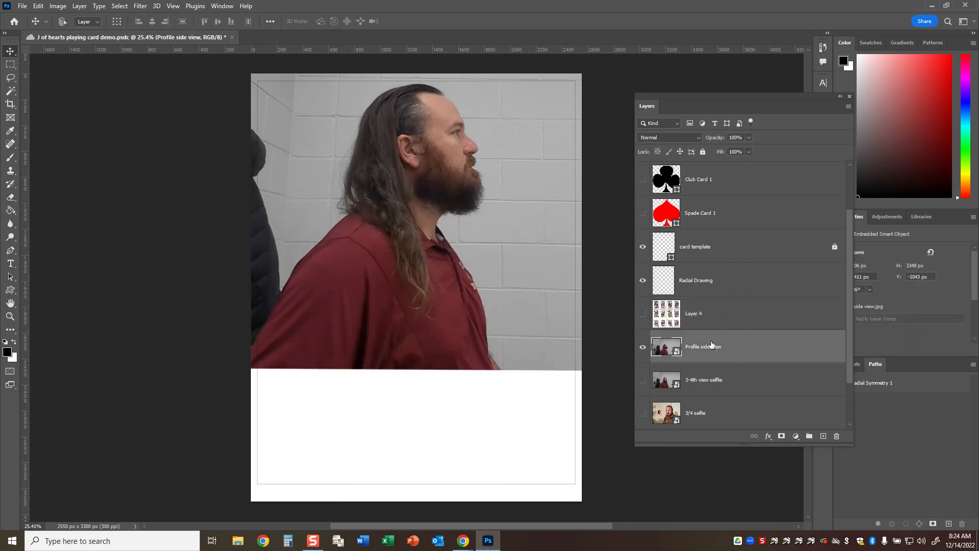
{"action": "key", "text": "ctrl+t"}
{"action": "right_click", "coordinate": [419, 187]}
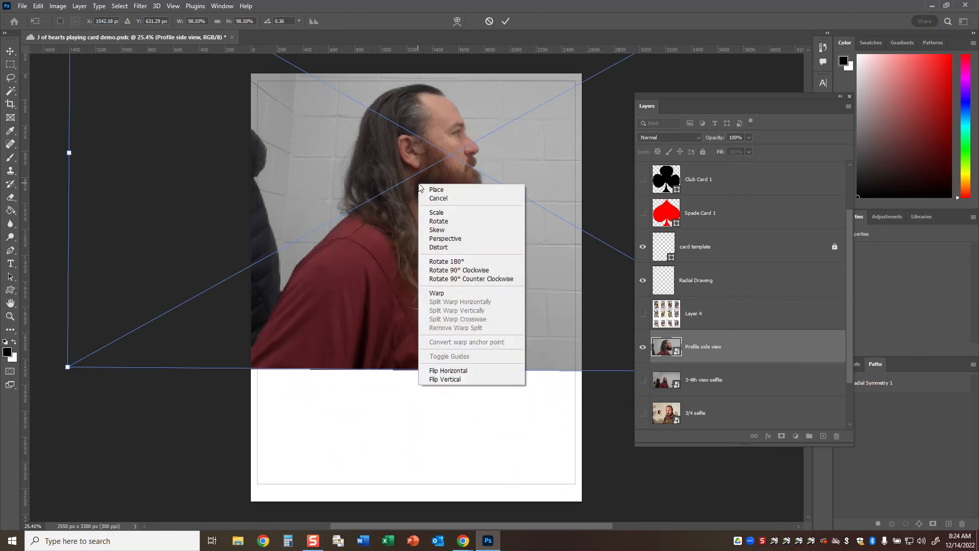
{"action": "left_click", "coordinate": [444, 373]}
{"action": "left_click_drag", "start_coordinate": [518, 153], "coordinate": [426, 151]}
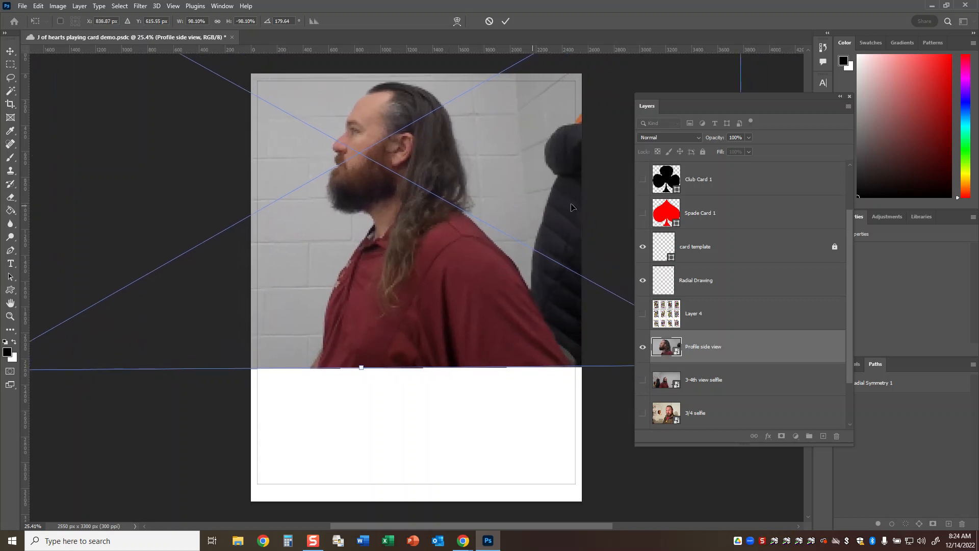
Step: Scale the profile photo down to about 72%, nudge it into place in the card's upper half, and apply the transform
{"action": "left_click_drag", "start_coordinate": [723, 92], "coordinate": [848, 91]}
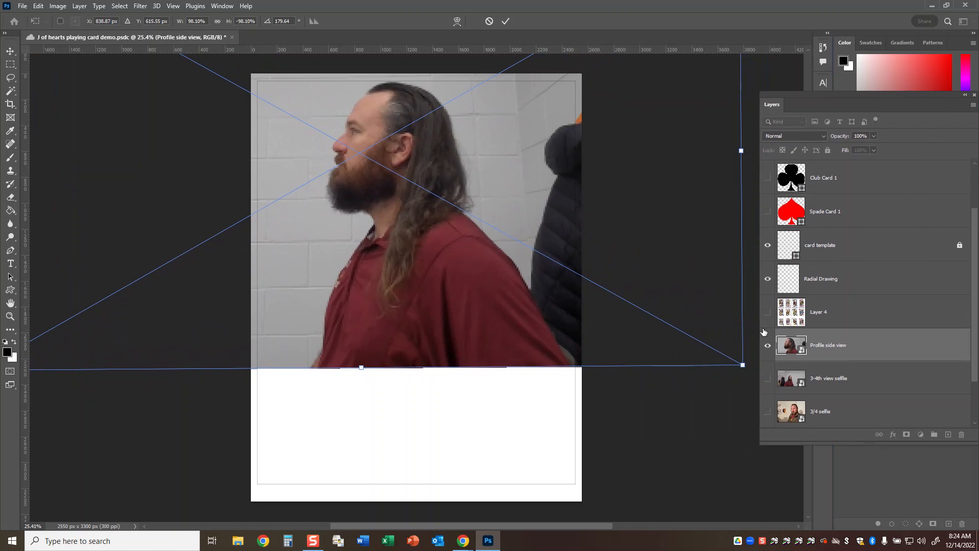
{"action": "left_click_drag", "start_coordinate": [743, 366], "coordinate": [673, 326]}
{"action": "mouse_move", "coordinate": [420, 186]}
{"action": "left_mouse_down"}
{"action": "mouse_move", "coordinate": [444, 179]}
{"action": "mouse_move", "coordinate": [433, 177]}
{"action": "left_mouse_up"}
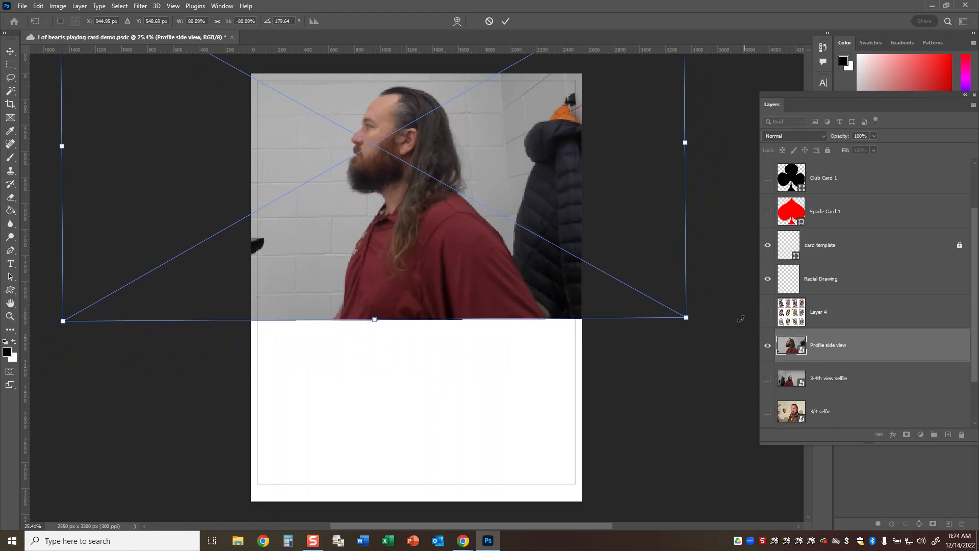
{"action": "left_click_drag", "start_coordinate": [686, 317], "coordinate": [656, 300]}
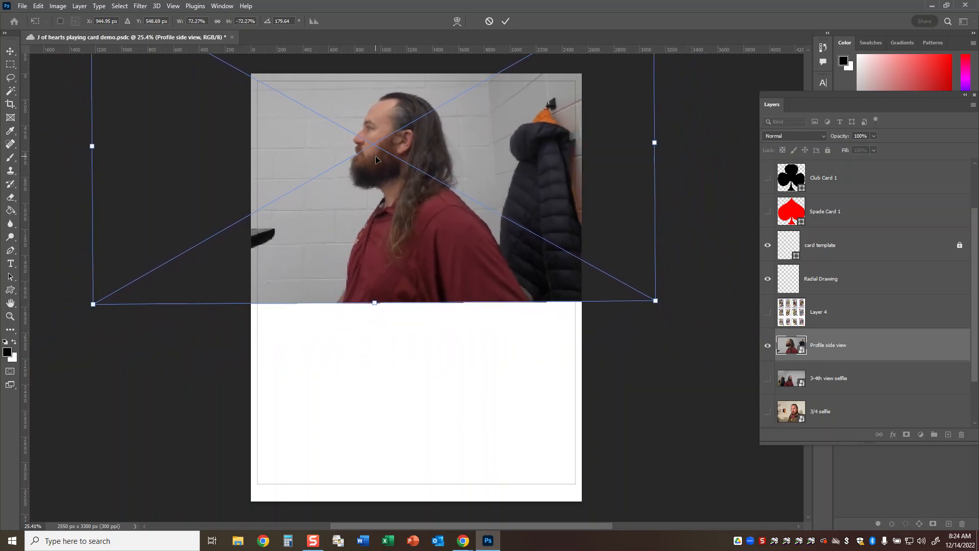
{"action": "left_click", "coordinate": [504, 23]}
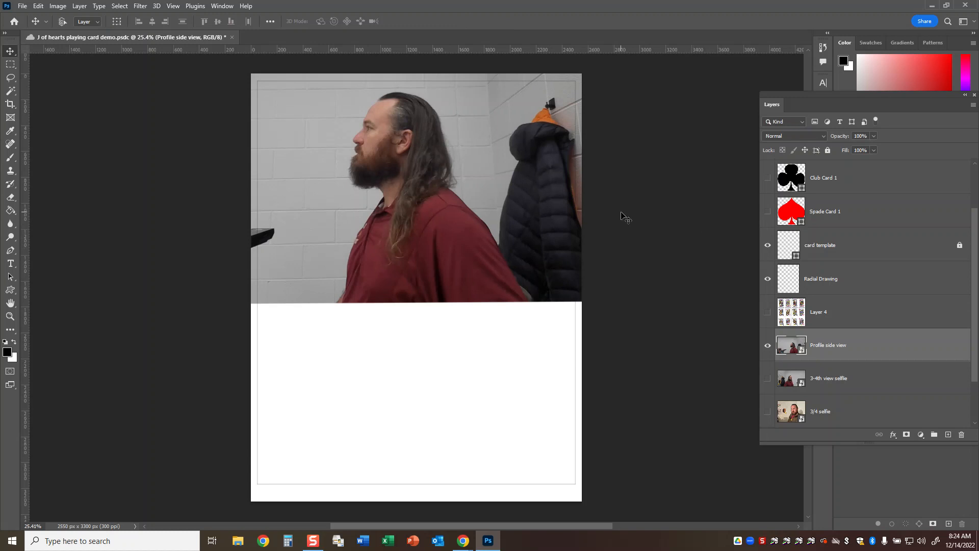
Step: Choose the Brush tool and set the foreground color to bright blue, #0042ff
{"action": "key", "text": "b"}
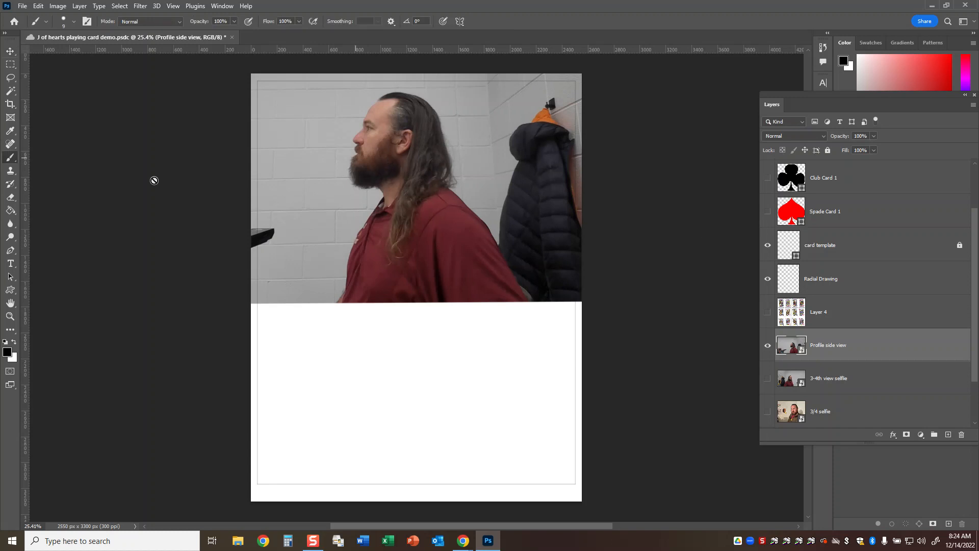
{"action": "left_click", "coordinate": [7, 352]}
{"action": "left_click", "coordinate": [604, 173]}
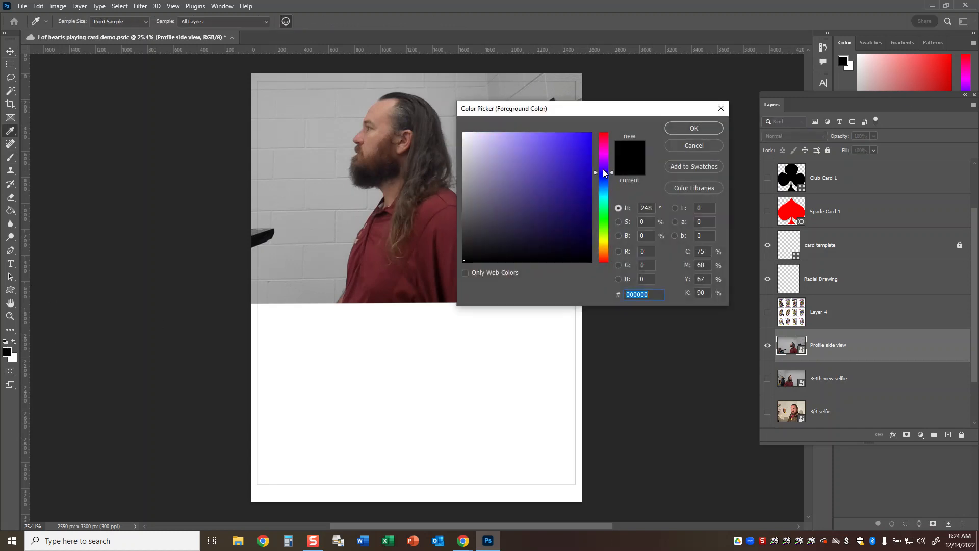
{"action": "left_click_drag", "start_coordinate": [565, 151], "coordinate": [604, 124]}
{"action": "left_click_drag", "start_coordinate": [610, 177], "coordinate": [611, 181]}
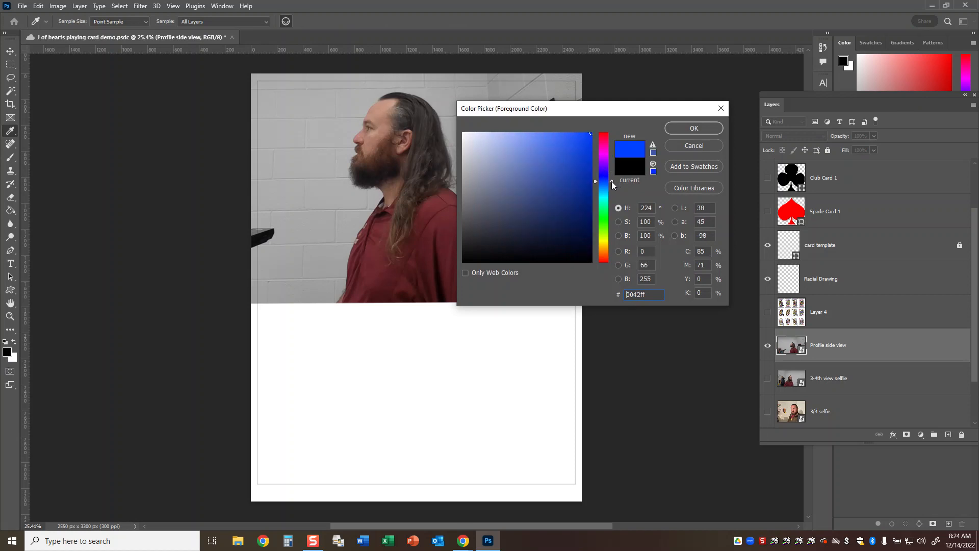
{"action": "left_click", "coordinate": [692, 129]}
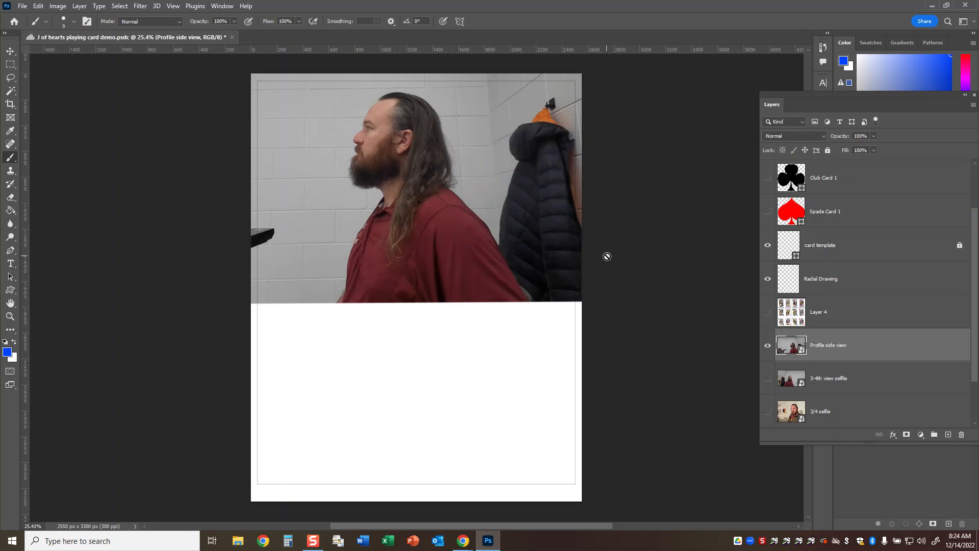
Step: Enable radial paint symmetry with a segment count of 2 on the Radial Drawing layer
{"action": "left_click", "coordinate": [837, 282]}
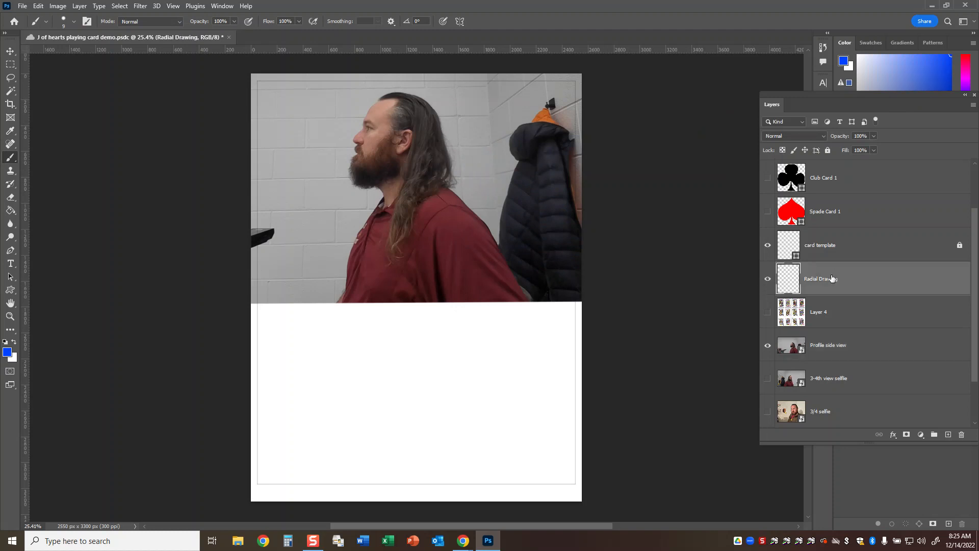
{"action": "key", "text": "ctrl+plus"}
{"action": "key", "text": "ctrl+plus"}
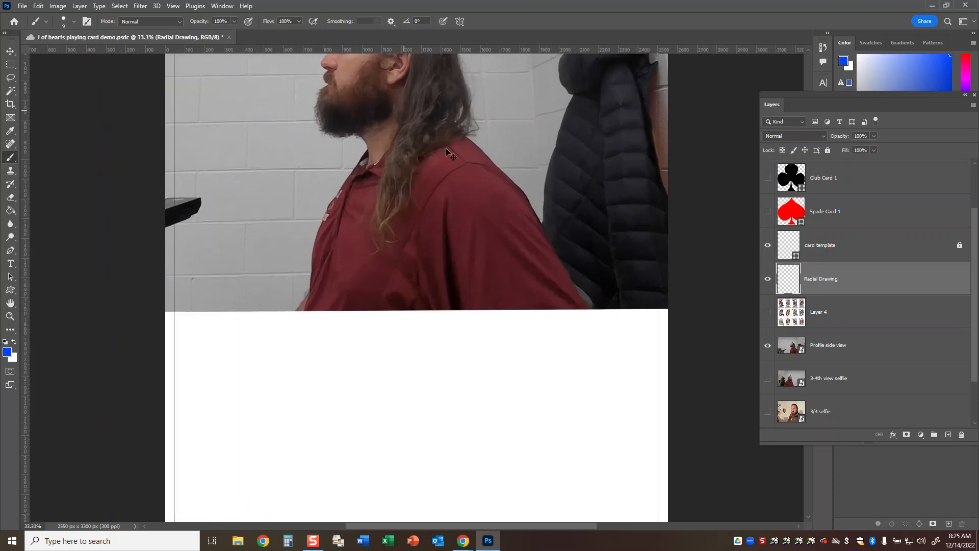
{"action": "key", "text": "ctrl+minus"}
{"action": "left_click_drag", "start_coordinate": [494, 118], "coordinate": [465, 172]}
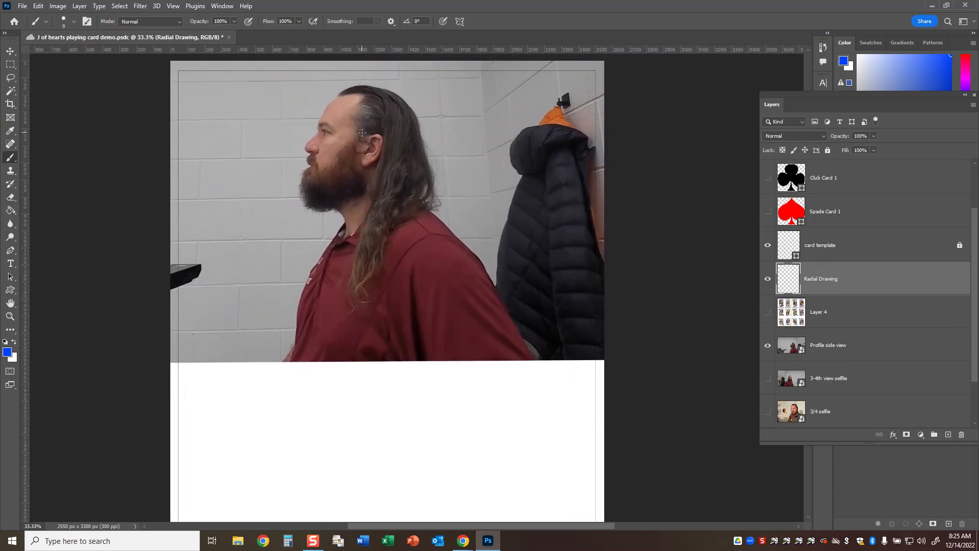
{"action": "left_click", "coordinate": [462, 22]}
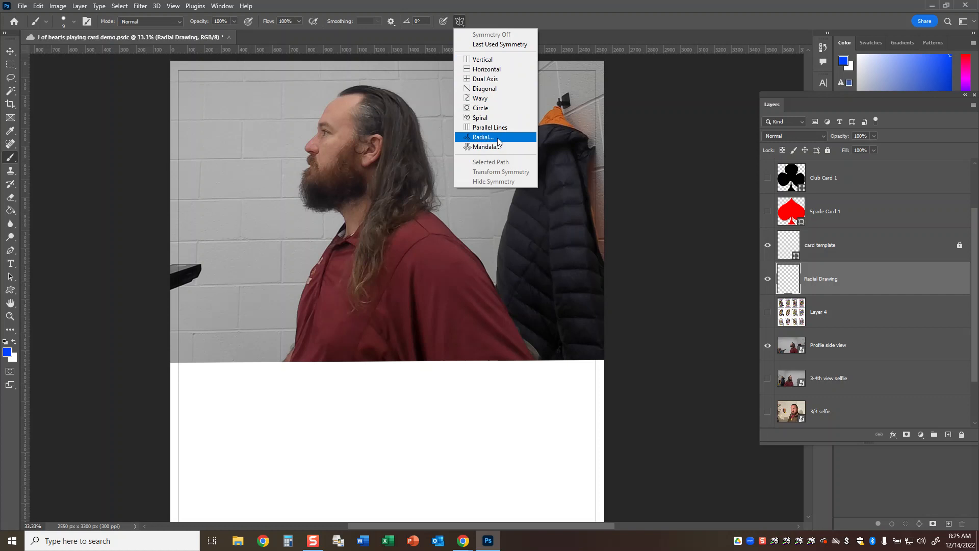
{"action": "left_click", "coordinate": [489, 136]}
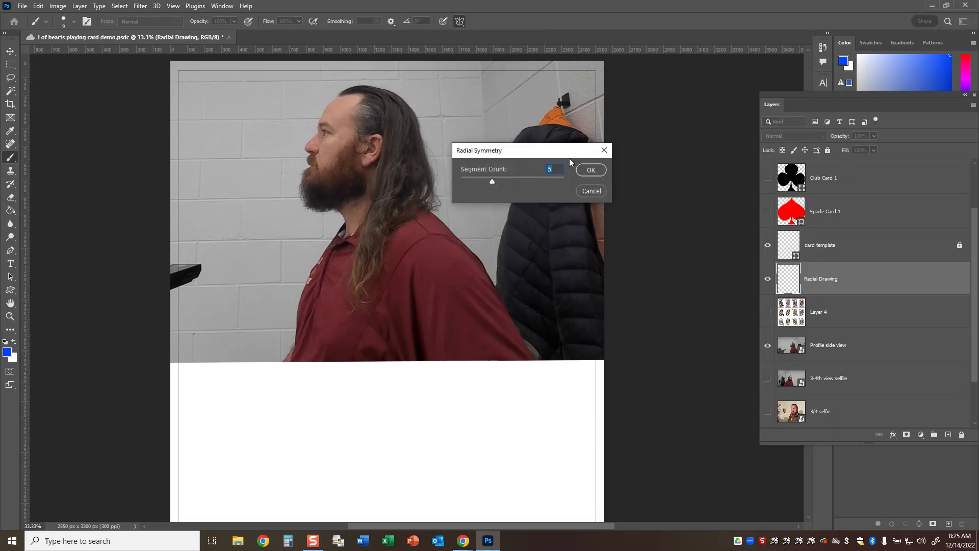
{"action": "type", "text": "2"}
{"action": "left_click", "coordinate": [591, 170]}
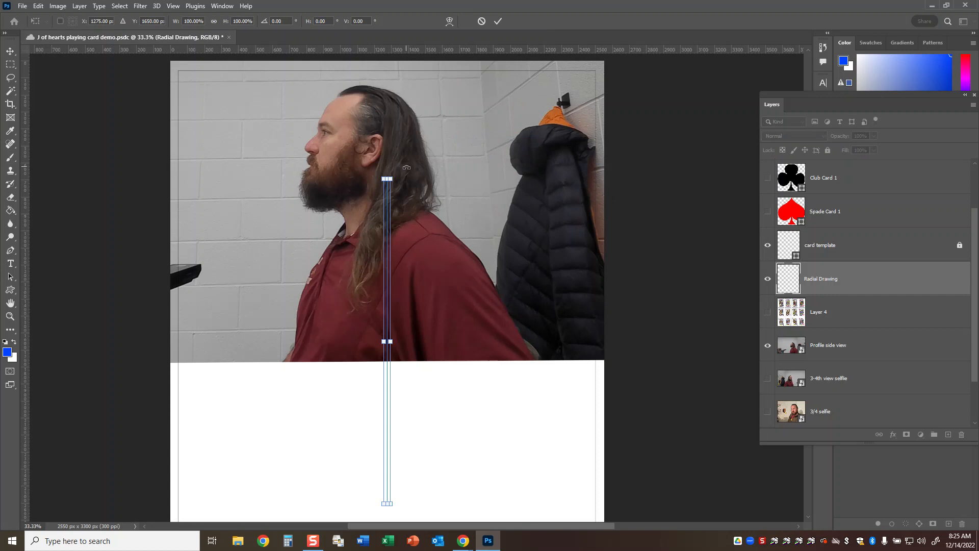
Step: Rotate the symmetry axis to about 97° so it slopes across the lower torso, and apply it
{"action": "left_click_drag", "start_coordinate": [403, 166], "coordinate": [537, 374]}
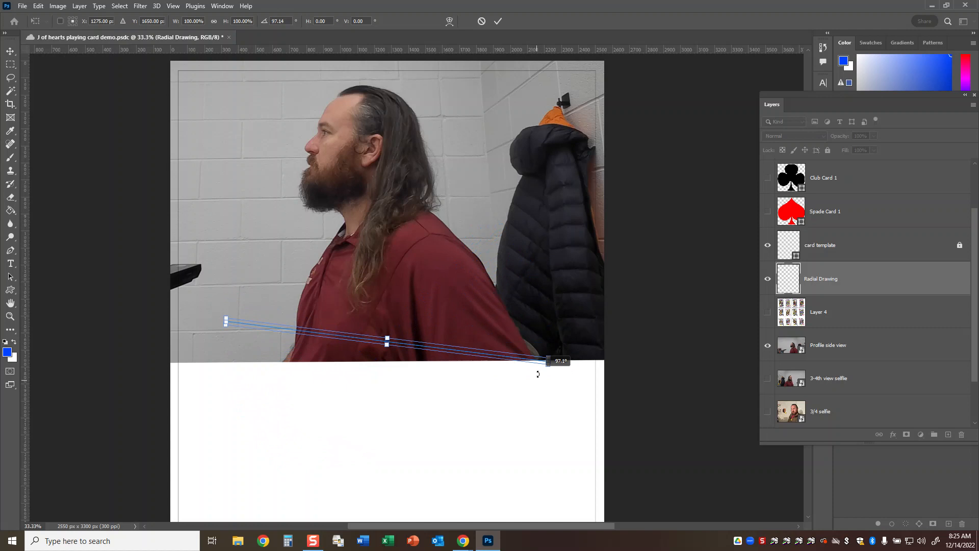
{"action": "left_click_drag", "start_coordinate": [538, 374], "coordinate": [537, 373]}
{"action": "key", "text": "Return"}
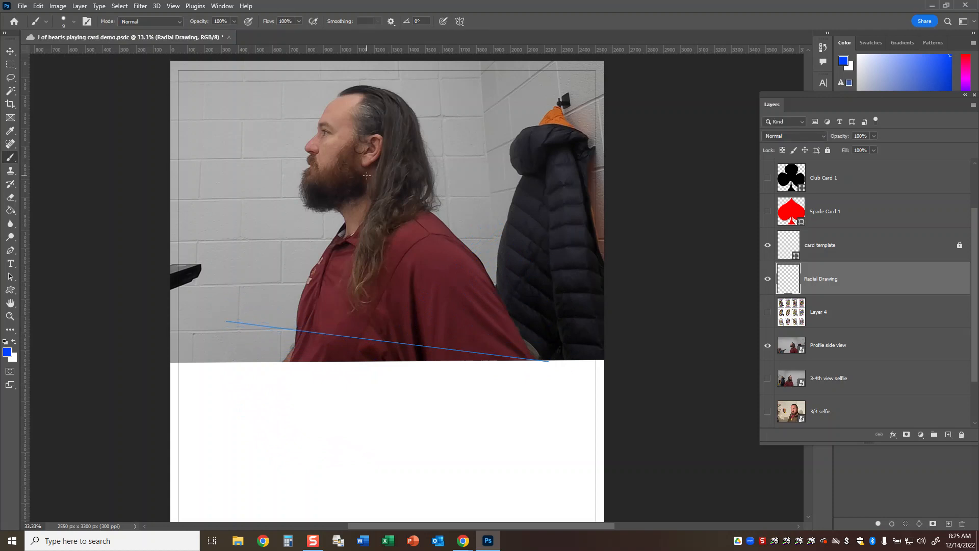
Step: Trace the ear, face profile, hair, moustache and beard outlines of the profile photo with the brush
{"action": "key", "text": "ctrl+0"}
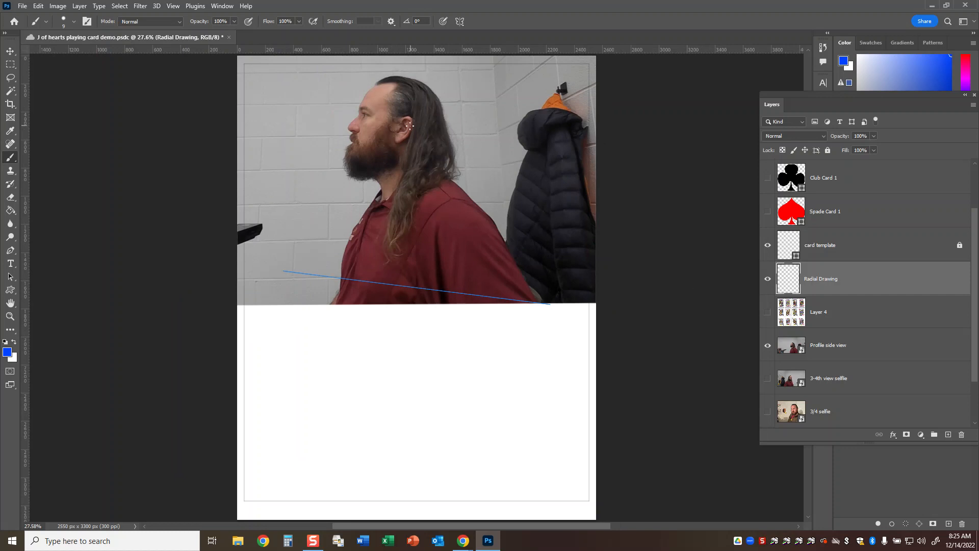
{"action": "mouse_move", "coordinate": [409, 124]}
{"action": "left_mouse_down"}
{"action": "mouse_move", "coordinate": [398, 131]}
{"action": "mouse_move", "coordinate": [412, 115]}
{"action": "mouse_move", "coordinate": [410, 130]}
{"action": "left_mouse_up"}
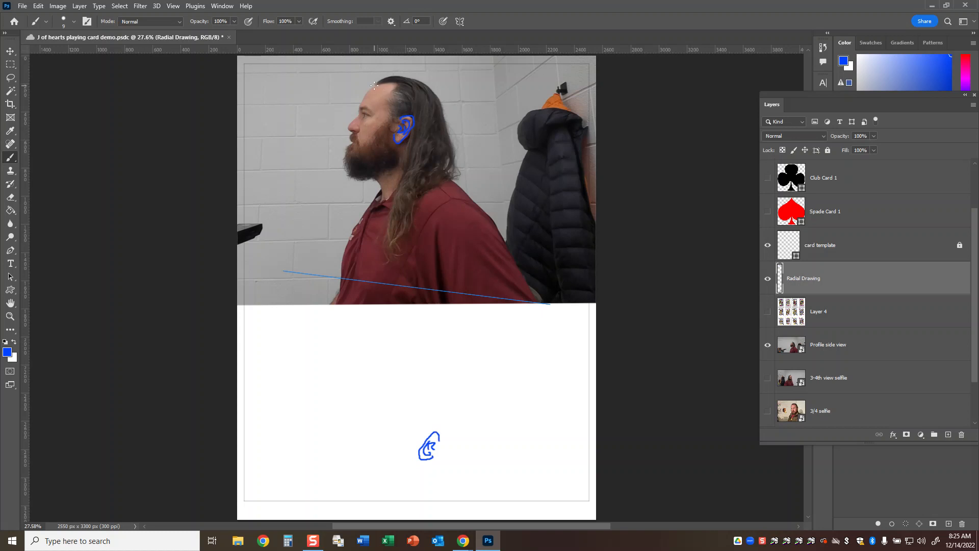
{"action": "mouse_move", "coordinate": [380, 86]}
{"action": "left_mouse_down"}
{"action": "mouse_move", "coordinate": [390, 117]}
{"action": "mouse_move", "coordinate": [363, 148]}
{"action": "mouse_move", "coordinate": [359, 125]}
{"action": "mouse_move", "coordinate": [354, 134]}
{"action": "mouse_move", "coordinate": [348, 124]}
{"action": "mouse_move", "coordinate": [379, 80]}
{"action": "mouse_move", "coordinate": [404, 78]}
{"action": "mouse_move", "coordinate": [428, 92]}
{"action": "mouse_move", "coordinate": [451, 148]}
{"action": "mouse_move", "coordinate": [419, 191]}
{"action": "mouse_move", "coordinate": [396, 257]}
{"action": "mouse_move", "coordinate": [392, 203]}
{"action": "mouse_move", "coordinate": [412, 135]}
{"action": "left_mouse_up"}
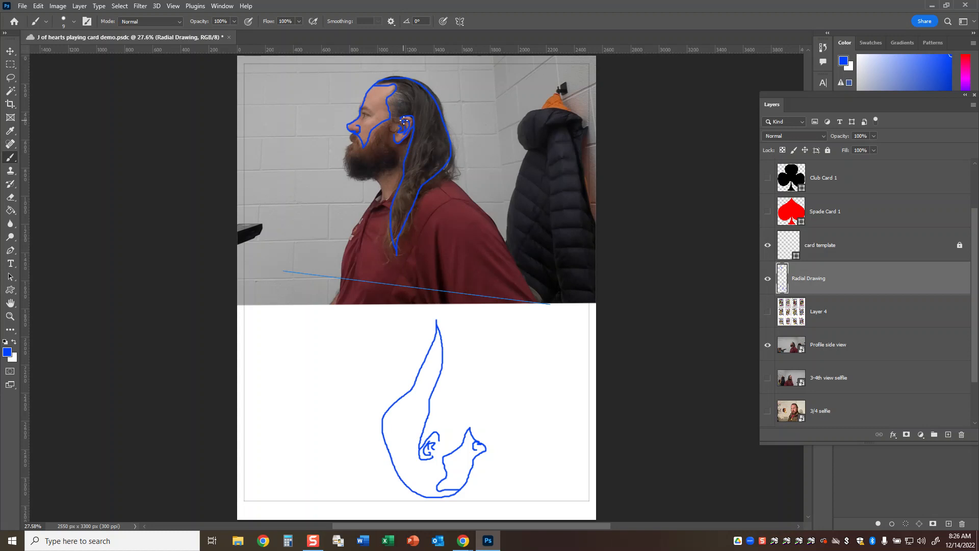
{"action": "mouse_move", "coordinate": [393, 159]}
{"action": "left_mouse_down"}
{"action": "mouse_move", "coordinate": [396, 170]}
{"action": "mouse_move", "coordinate": [351, 178]}
{"action": "mouse_move", "coordinate": [349, 148]}
{"action": "left_mouse_up"}
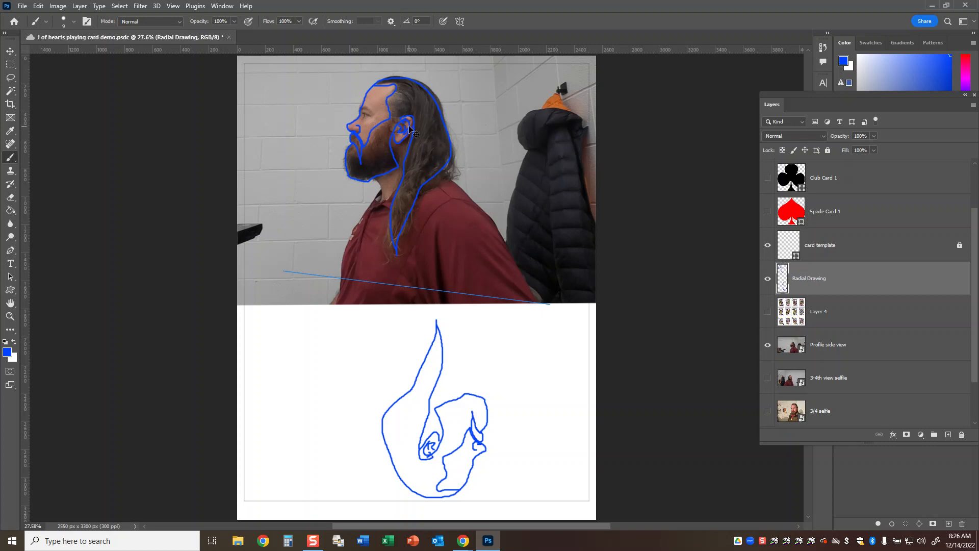
Step: Trace the front of the neck from the beard down to the collar and across to the hair
{"action": "key", "text": "ctrl+plus"}
{"action": "key", "text": "ctrl+plus"}
{"action": "key", "text": "ctrl+plus"}
{"action": "left_click_drag", "start_coordinate": [378, 115], "coordinate": [414, 266]}
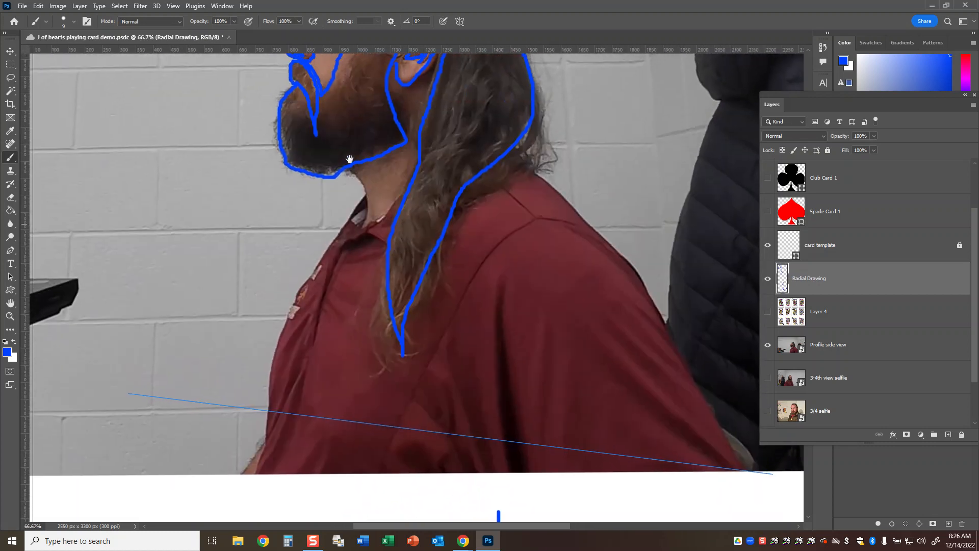
{"action": "mouse_move", "coordinate": [359, 176]}
{"action": "left_mouse_down"}
{"action": "mouse_move", "coordinate": [367, 228]}
{"action": "mouse_move", "coordinate": [402, 213]}
{"action": "left_mouse_up"}
Step: Reduce the Hard Round brush to 5 px for finer detail around the eye
{"action": "left_click_drag", "start_coordinate": [439, 140], "coordinate": [448, 267]}
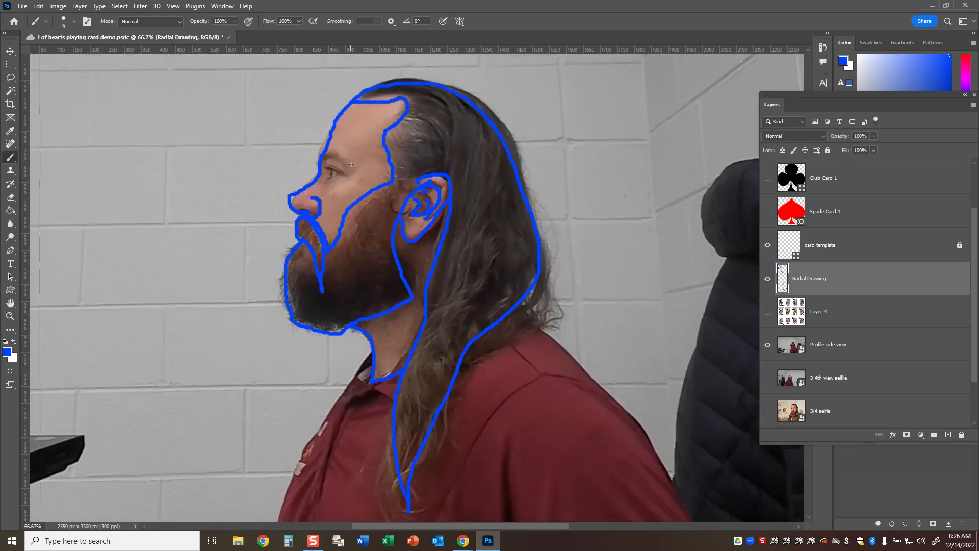
{"action": "scroll", "coordinate": [408, 177], "scroll_direction": "up", "scroll_amount": 3}
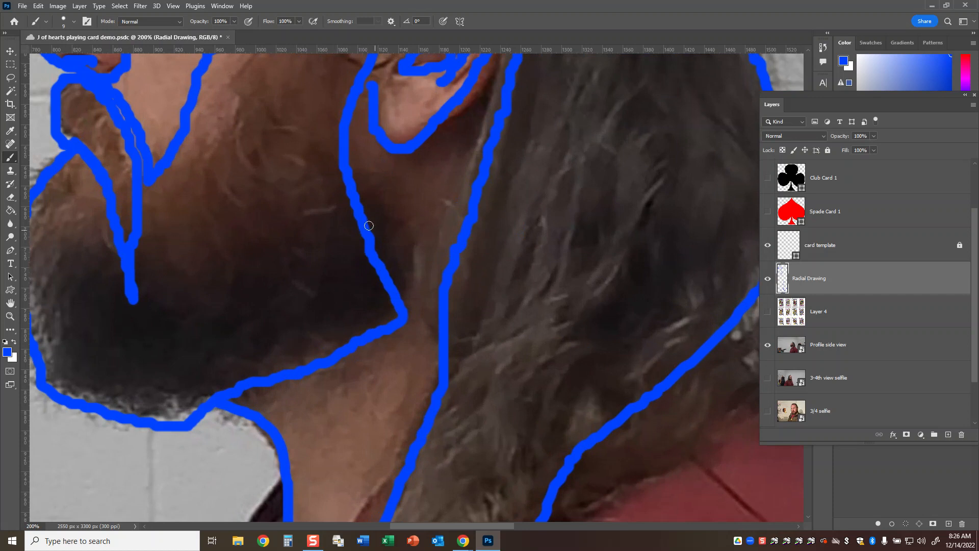
{"action": "scroll", "coordinate": [314, 230], "scroll_direction": "down", "scroll_amount": 2}
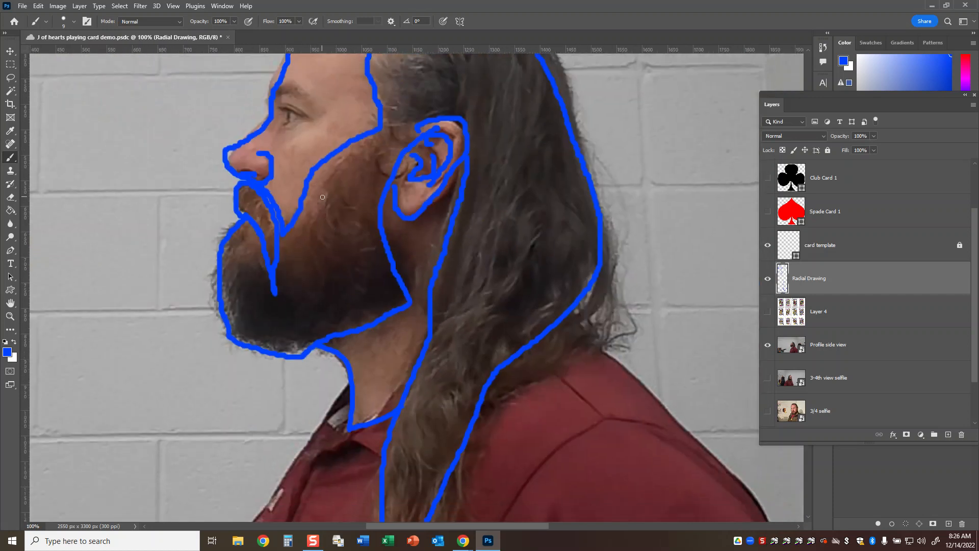
{"action": "left_click_drag", "start_coordinate": [317, 113], "coordinate": [328, 160]}
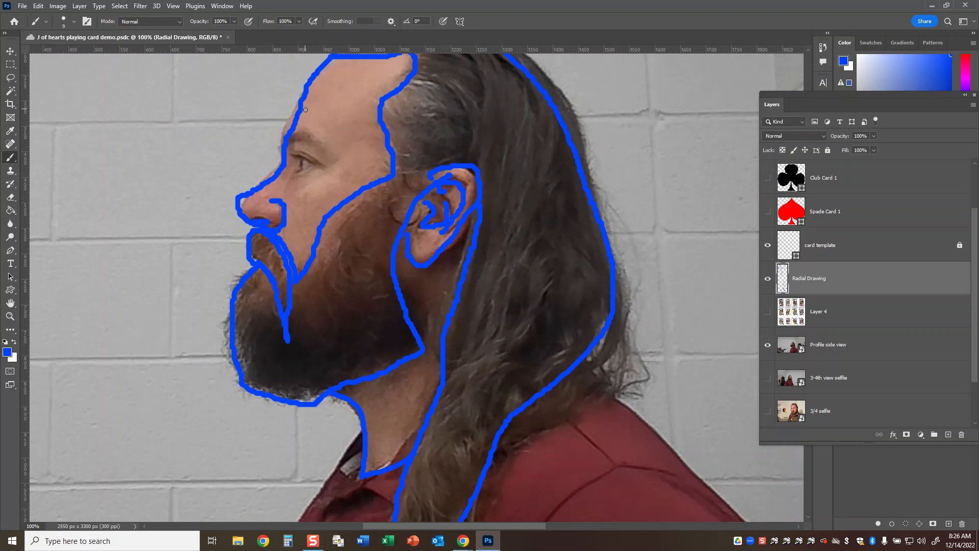
{"action": "key", "text": "ctrl+plus"}
{"action": "key", "text": "ctrl+plus"}
{"action": "left_click_drag", "start_coordinate": [289, 118], "coordinate": [445, 295]}
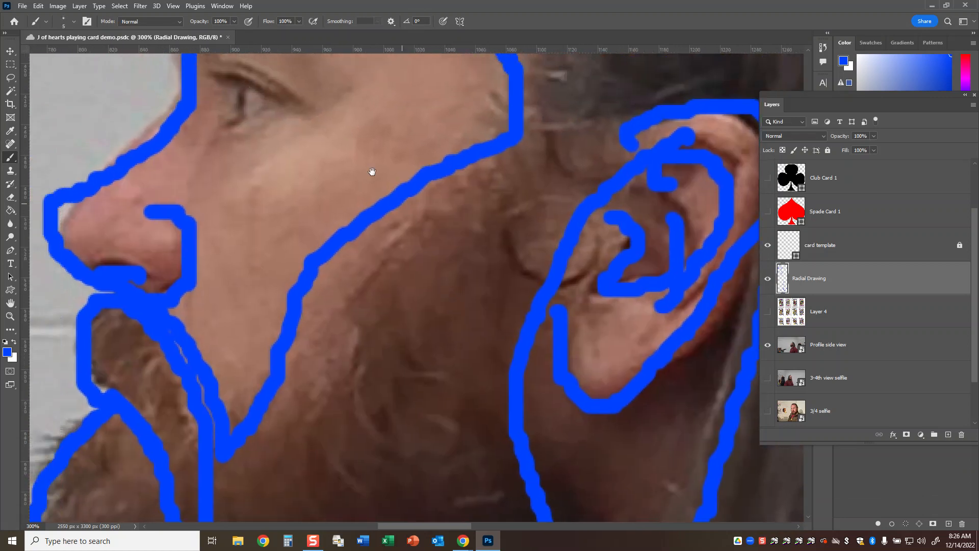
{"action": "left_click", "coordinate": [65, 23]}
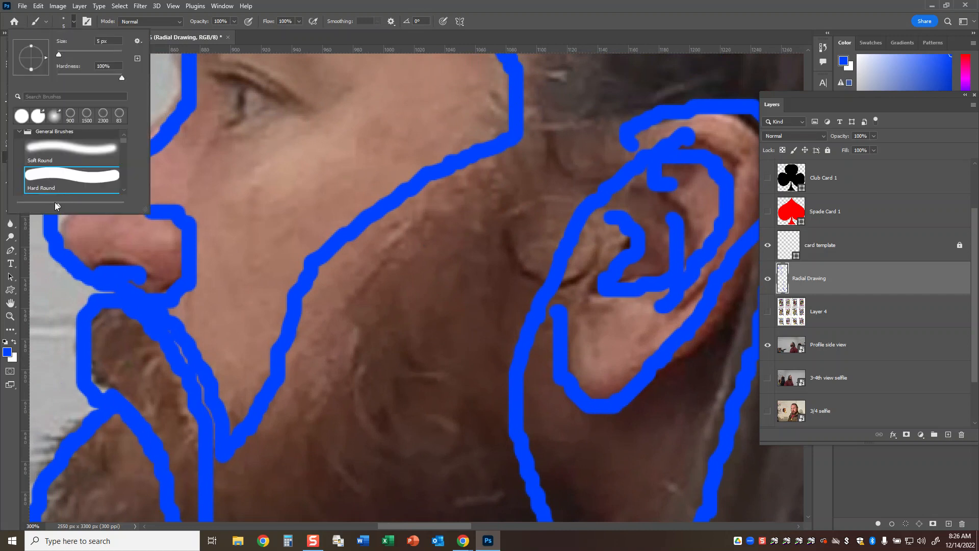
{"action": "left_click", "coordinate": [340, 4]}
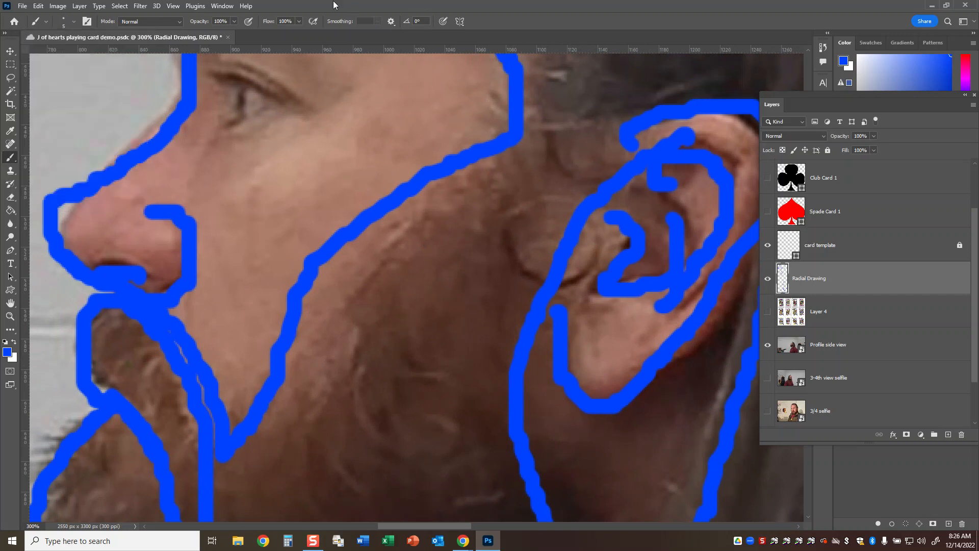
Step: Trace the eyebrow, upper eyelid and eye of the profile photo, using a smaller brush for the lower eye details
{"action": "key", "text": "ctrl+minus"}
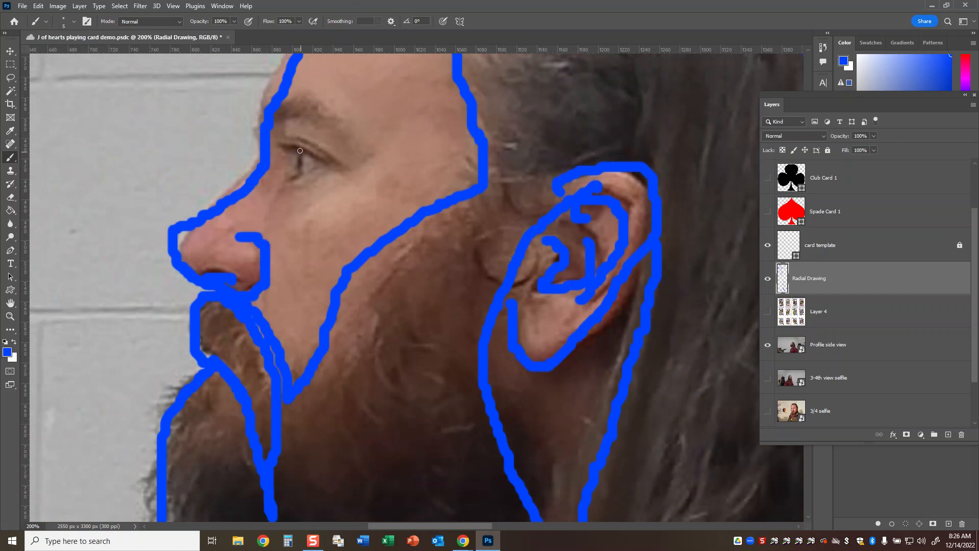
{"action": "mouse_move", "coordinate": [289, 117]}
{"action": "left_mouse_down"}
{"action": "mouse_move", "coordinate": [332, 126]}
{"action": "mouse_move", "coordinate": [352, 144]}
{"action": "mouse_move", "coordinate": [321, 108]}
{"action": "mouse_move", "coordinate": [291, 105]}
{"action": "mouse_move", "coordinate": [279, 118]}
{"action": "left_mouse_up"}
{"action": "left_click_drag", "start_coordinate": [299, 111], "coordinate": [326, 116]}
{"action": "mouse_move", "coordinate": [340, 163]}
{"action": "left_mouse_down"}
{"action": "mouse_move", "coordinate": [295, 138]}
{"action": "mouse_move", "coordinate": [335, 166]}
{"action": "mouse_move", "coordinate": [287, 147]}
{"action": "left_mouse_up"}
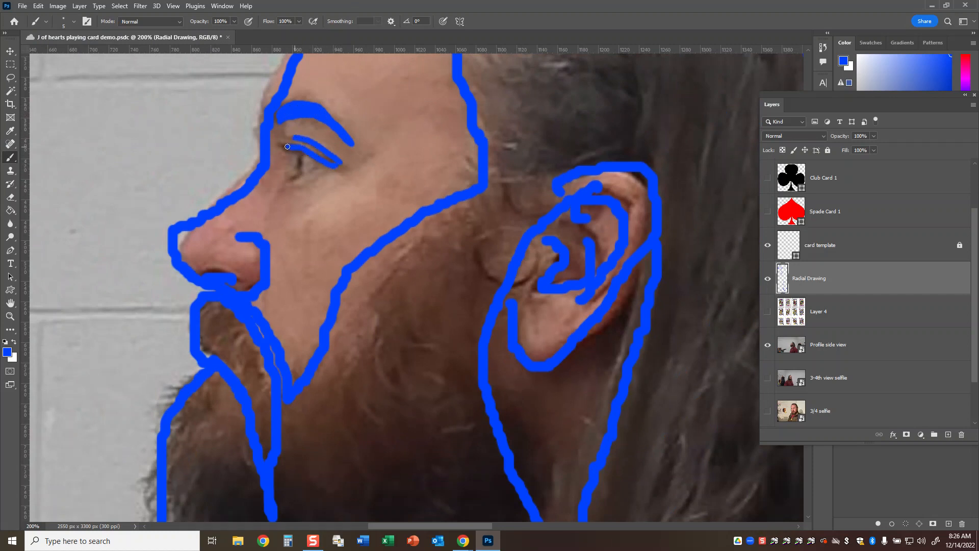
{"action": "key", "text": "bracketleft"}
{"action": "mouse_move", "coordinate": [300, 156]}
{"action": "left_mouse_down"}
{"action": "mouse_move", "coordinate": [308, 170]}
{"action": "mouse_move", "coordinate": [290, 179]}
{"action": "mouse_move", "coordinate": [350, 167]}
{"action": "left_mouse_up"}
{"action": "key", "text": "["}
Step: Hide the Profile side view layer and show the whole card with the mirrored outline drawing
{"action": "key", "text": "ctrl+minus"}
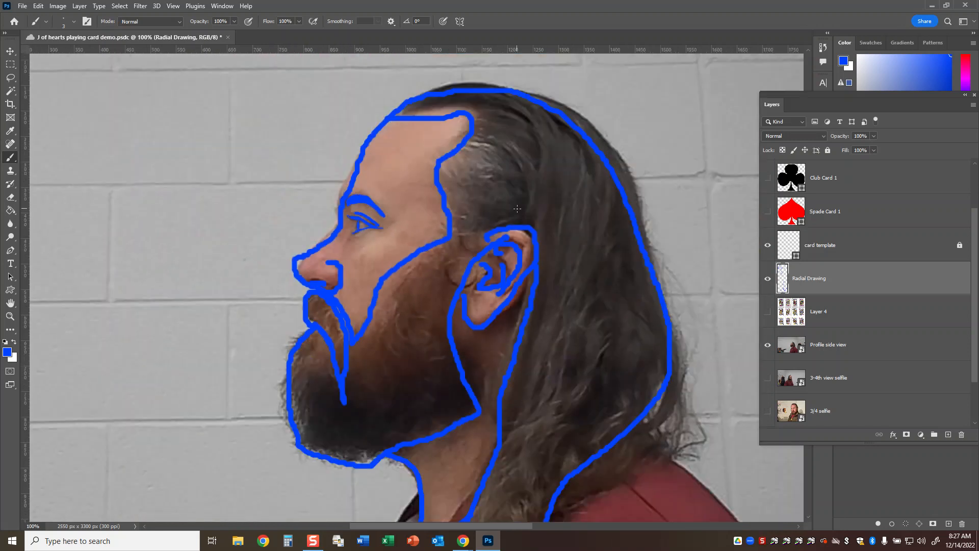
{"action": "left_click", "coordinate": [768, 344]}
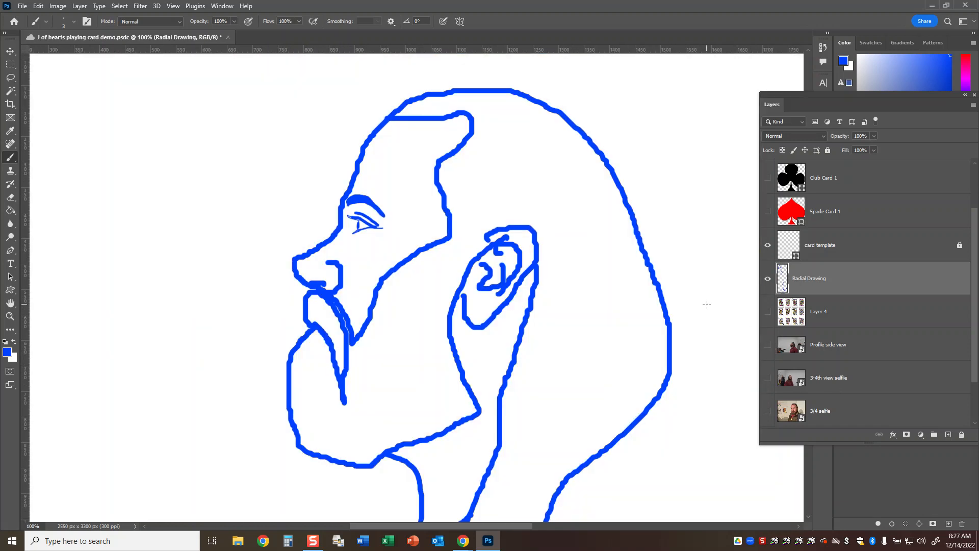
{"action": "key", "text": "ctrl+0"}
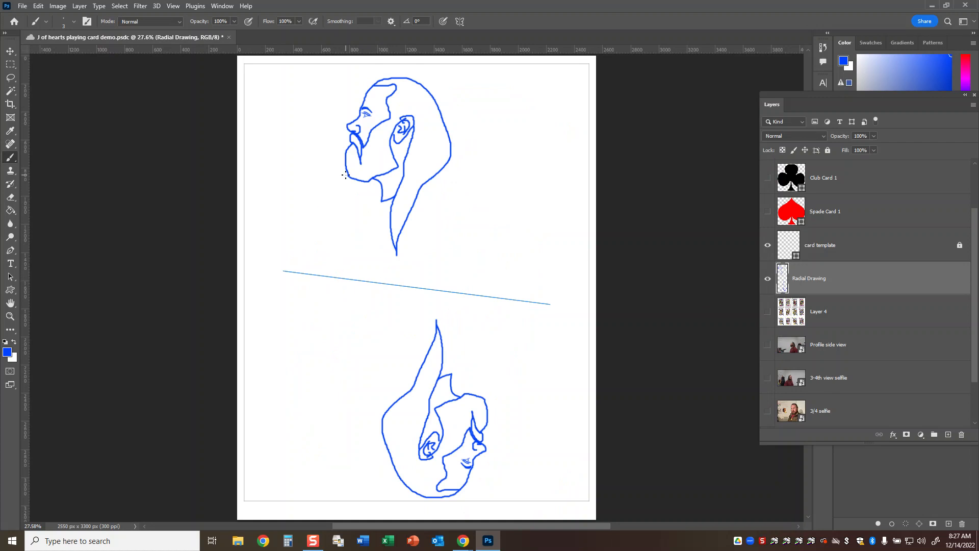
Step: Examine the court card reference in Layer 4 against the drawing, and hide it again
{"action": "left_click", "coordinate": [769, 313]}
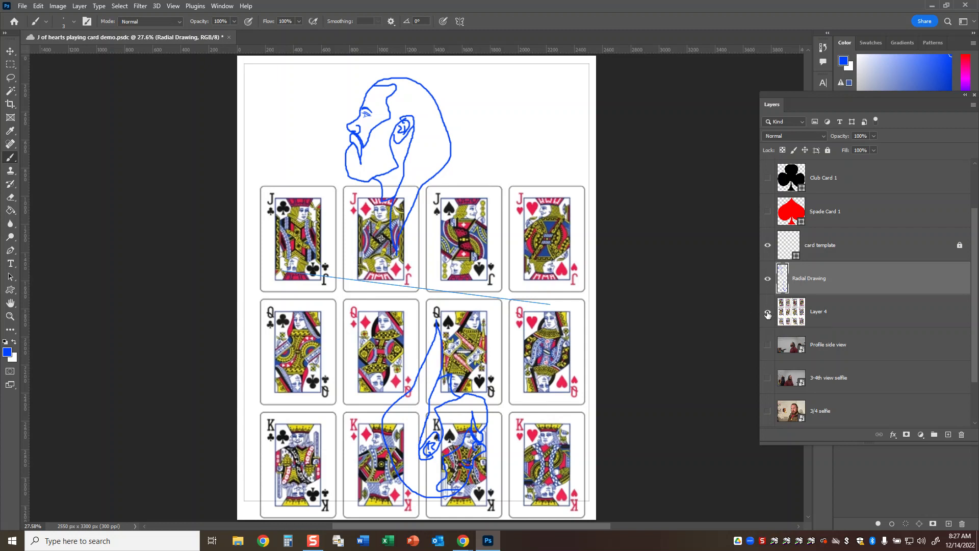
{"action": "left_click", "coordinate": [767, 314]}
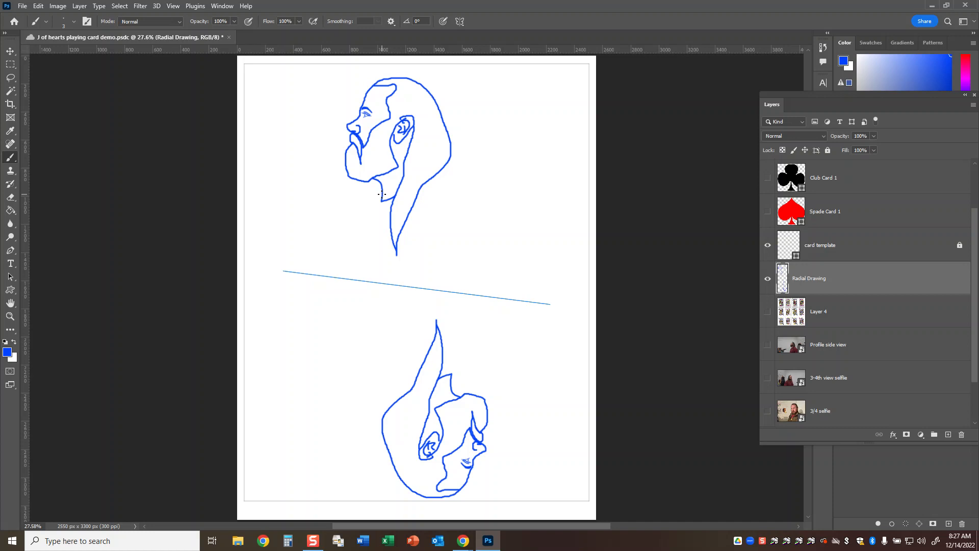
{"action": "left_click", "coordinate": [768, 313]}
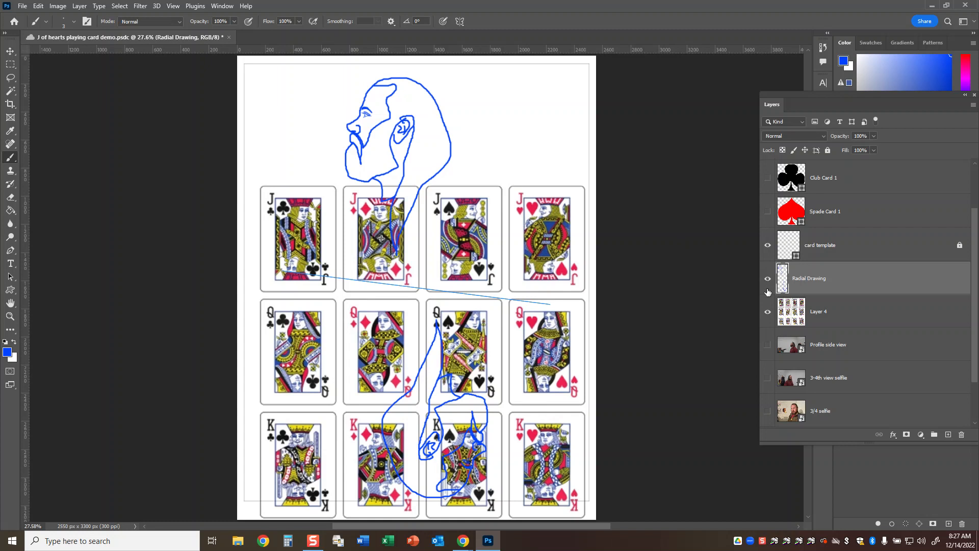
{"action": "left_click", "coordinate": [768, 313]}
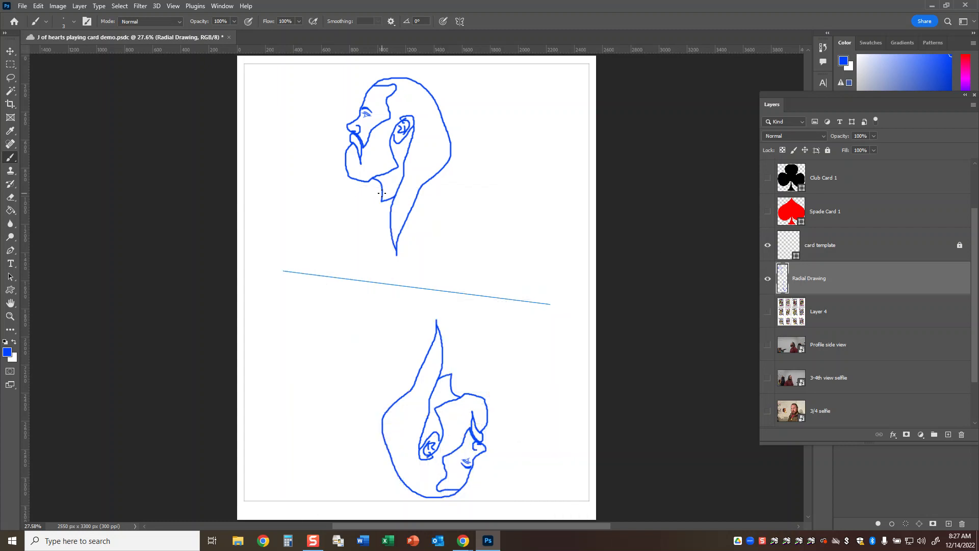
Step: Sketch the collar, both shoulders, the coat front and the bent sleeve with its cuff, enlarging the brush after the inner collar
{"action": "mouse_move", "coordinate": [380, 192]}
{"action": "left_mouse_down"}
{"action": "mouse_move", "coordinate": [369, 216]}
{"action": "mouse_move", "coordinate": [391, 209]}
{"action": "left_mouse_up"}
{"action": "key", "text": "bracketright"}
{"action": "mouse_move", "coordinate": [381, 187]}
{"action": "left_mouse_down"}
{"action": "mouse_move", "coordinate": [366, 193]}
{"action": "mouse_move", "coordinate": [365, 231]}
{"action": "mouse_move", "coordinate": [392, 221]}
{"action": "mouse_move", "coordinate": [324, 210]}
{"action": "mouse_move", "coordinate": [296, 264]}
{"action": "left_mouse_up"}
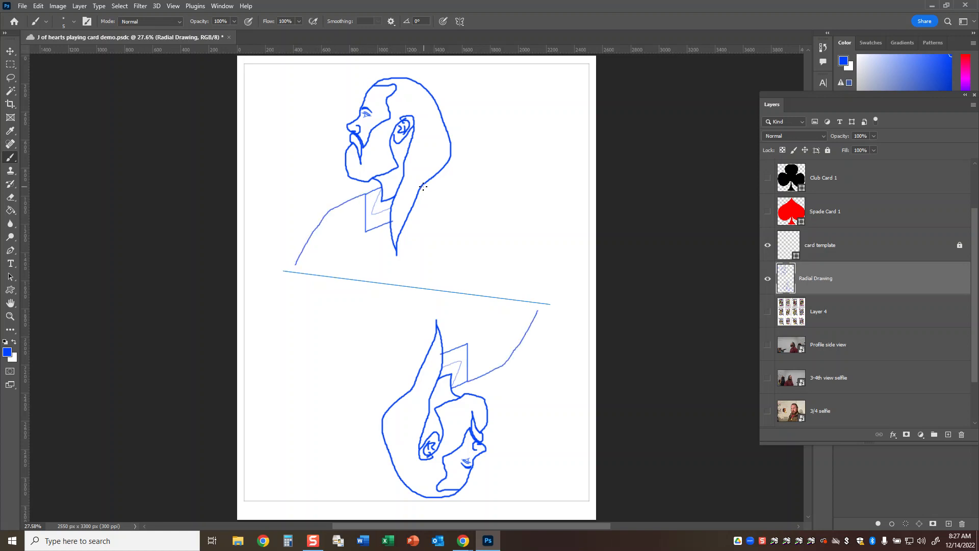
{"action": "mouse_move", "coordinate": [422, 186]}
{"action": "left_mouse_down"}
{"action": "mouse_move", "coordinate": [477, 197]}
{"action": "mouse_move", "coordinate": [499, 213]}
{"action": "mouse_move", "coordinate": [510, 253]}
{"action": "left_mouse_up"}
{"action": "mouse_move", "coordinate": [438, 174]}
{"action": "left_mouse_down"}
{"action": "mouse_move", "coordinate": [499, 193]}
{"action": "mouse_move", "coordinate": [517, 215]}
{"action": "mouse_move", "coordinate": [529, 245]}
{"action": "mouse_move", "coordinate": [519, 294]}
{"action": "left_mouse_up"}
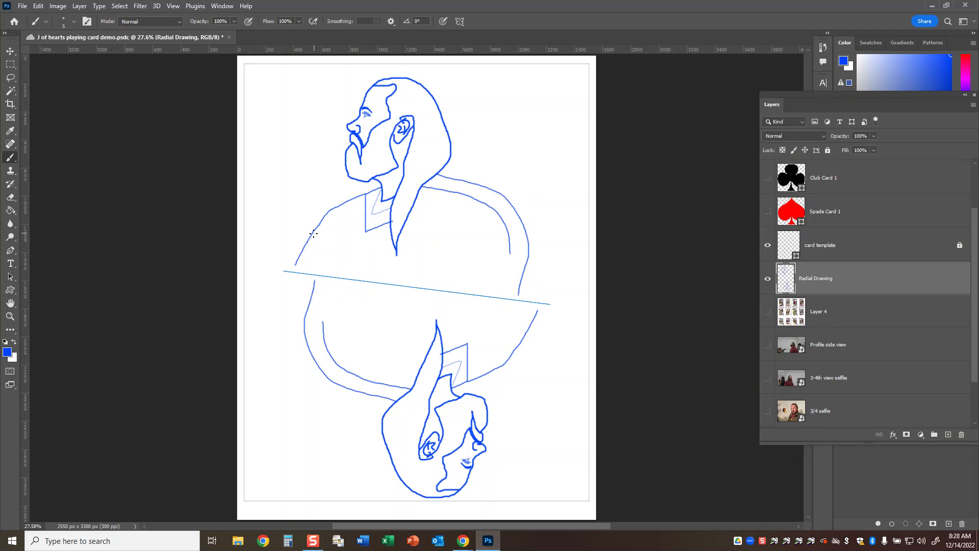
{"action": "mouse_move", "coordinate": [378, 191]}
{"action": "left_mouse_down"}
{"action": "mouse_move", "coordinate": [346, 221]}
{"action": "mouse_move", "coordinate": [328, 278]}
{"action": "mouse_move", "coordinate": [325, 240]}
{"action": "mouse_move", "coordinate": [283, 223]}
{"action": "mouse_move", "coordinate": [273, 274]}
{"action": "mouse_move", "coordinate": [276, 326]}
{"action": "mouse_move", "coordinate": [298, 343]}
{"action": "mouse_move", "coordinate": [347, 344]}
{"action": "mouse_move", "coordinate": [377, 312]}
{"action": "left_mouse_up"}
{"action": "left_click_drag", "start_coordinate": [359, 233], "coordinate": [381, 364]}
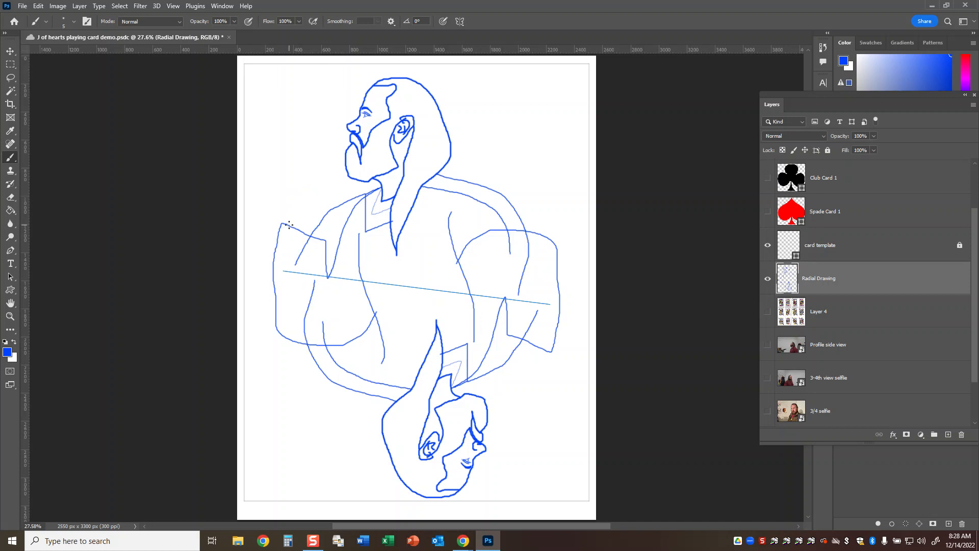
Step: Sketch the raised hand above the cuff holding a curved leaf-shaped object, and save the document partway
{"action": "mouse_move", "coordinate": [291, 225]}
{"action": "left_mouse_down"}
{"action": "mouse_move", "coordinate": [282, 194]}
{"action": "mouse_move", "coordinate": [302, 169]}
{"action": "mouse_move", "coordinate": [308, 200]}
{"action": "mouse_move", "coordinate": [295, 210]}
{"action": "left_mouse_up"}
{"action": "key", "text": "ctrl+s"}
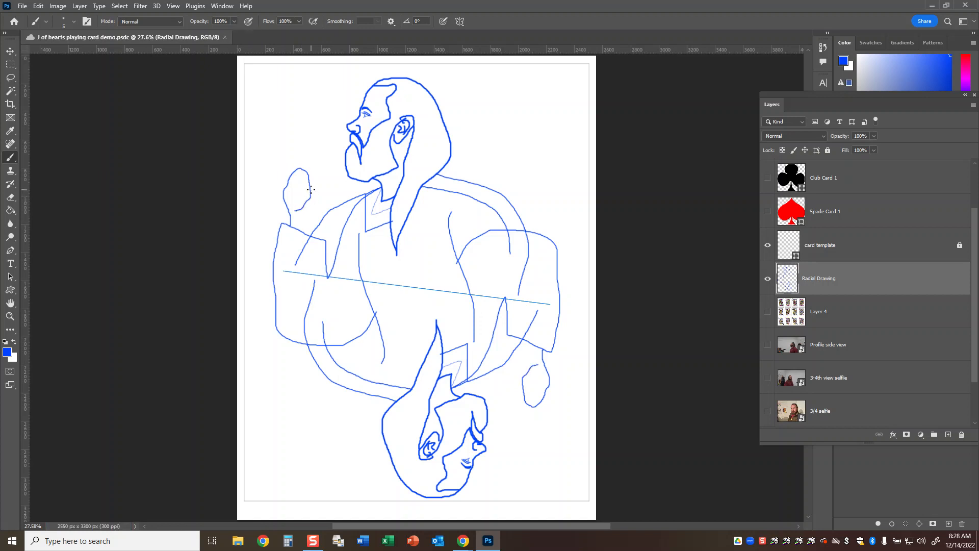
{"action": "left_click_drag", "start_coordinate": [313, 191], "coordinate": [304, 235]}
{"action": "mouse_move", "coordinate": [310, 180]}
{"action": "left_mouse_down"}
{"action": "mouse_move", "coordinate": [305, 126]}
{"action": "mouse_move", "coordinate": [314, 98]}
{"action": "mouse_move", "coordinate": [305, 147]}
{"action": "left_mouse_up"}
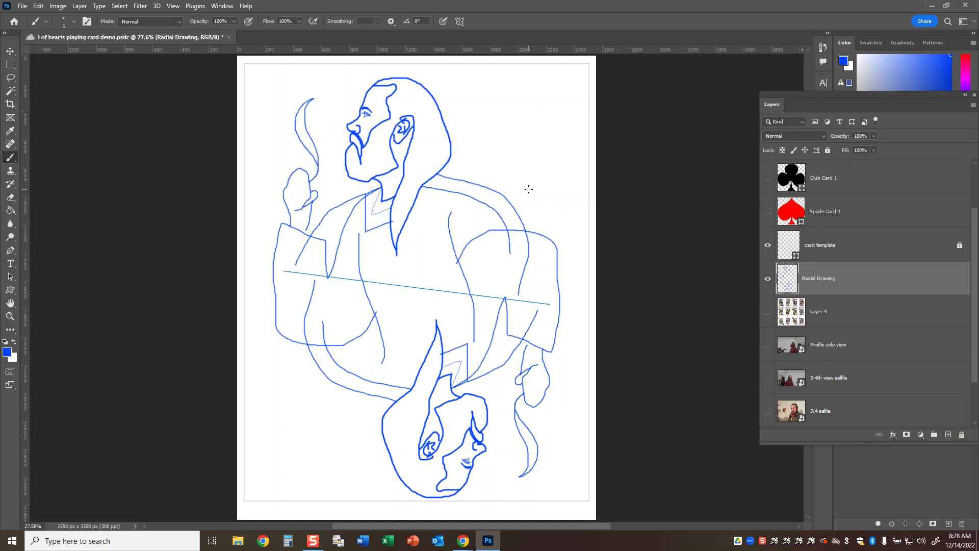
Step: Check the court card reference in Layer 4, sketch the other arm across the waist with a central fist, and undo the last finger stroke
{"action": "left_click", "coordinate": [768, 311]}
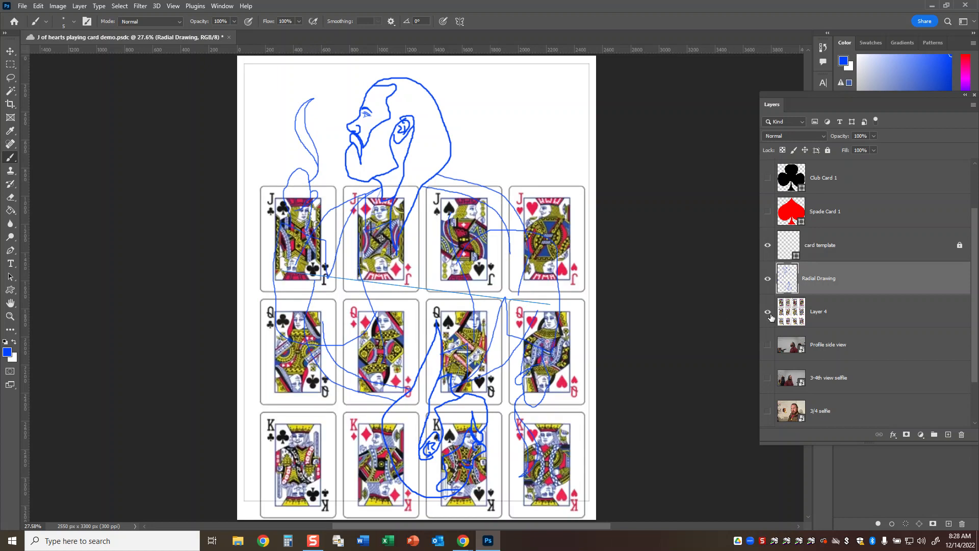
{"action": "left_click", "coordinate": [768, 311]}
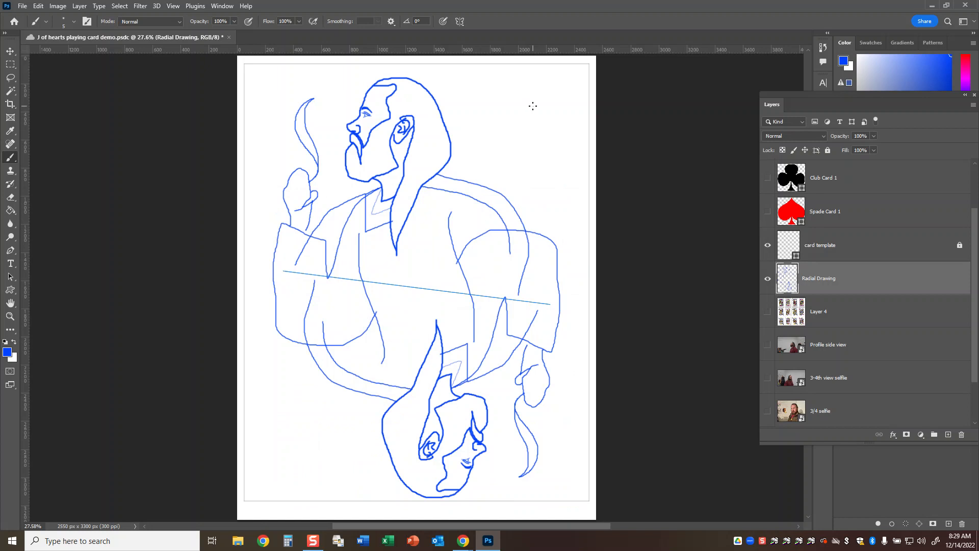
{"action": "mouse_move", "coordinate": [517, 221]}
{"action": "left_mouse_down"}
{"action": "mouse_move", "coordinate": [525, 232]}
{"action": "mouse_move", "coordinate": [505, 301]}
{"action": "mouse_move", "coordinate": [459, 321]}
{"action": "mouse_move", "coordinate": [373, 332]}
{"action": "mouse_move", "coordinate": [366, 303]}
{"action": "mouse_move", "coordinate": [451, 261]}
{"action": "left_mouse_up"}
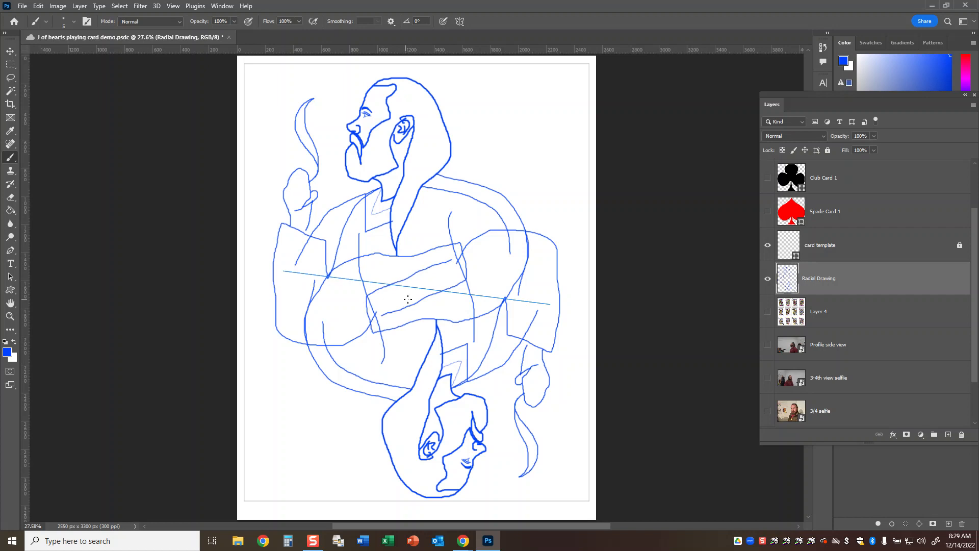
{"action": "mouse_move", "coordinate": [507, 298]}
{"action": "left_mouse_down"}
{"action": "mouse_move", "coordinate": [468, 335]}
{"action": "mouse_move", "coordinate": [378, 299]}
{"action": "mouse_move", "coordinate": [390, 267]}
{"action": "mouse_move", "coordinate": [407, 269]}
{"action": "mouse_move", "coordinate": [417, 288]}
{"action": "left_mouse_up"}
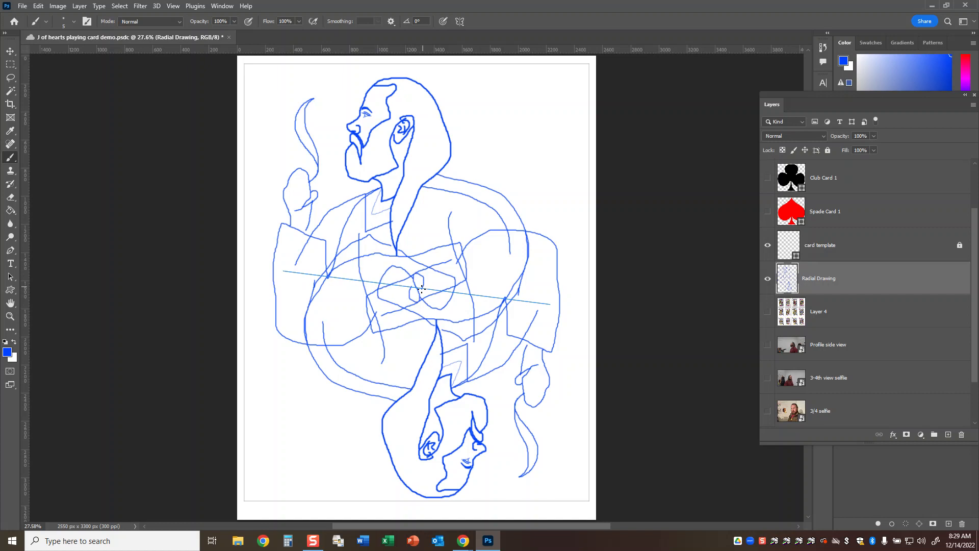
{"action": "key", "text": "ctrl+z"}
Step: Draw a long diagonal staff passing through the central fists, with two straight parallel edges, a rounded end and a lower continuation
{"action": "left_click_drag", "start_coordinate": [514, 105], "coordinate": [408, 273]}
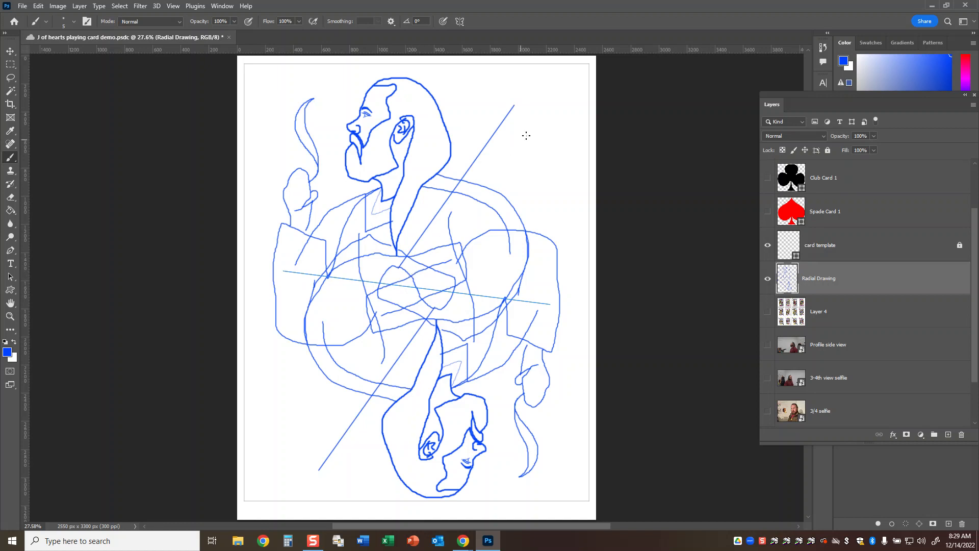
{"action": "left_click", "coordinate": [531, 116], "text": "shift"}
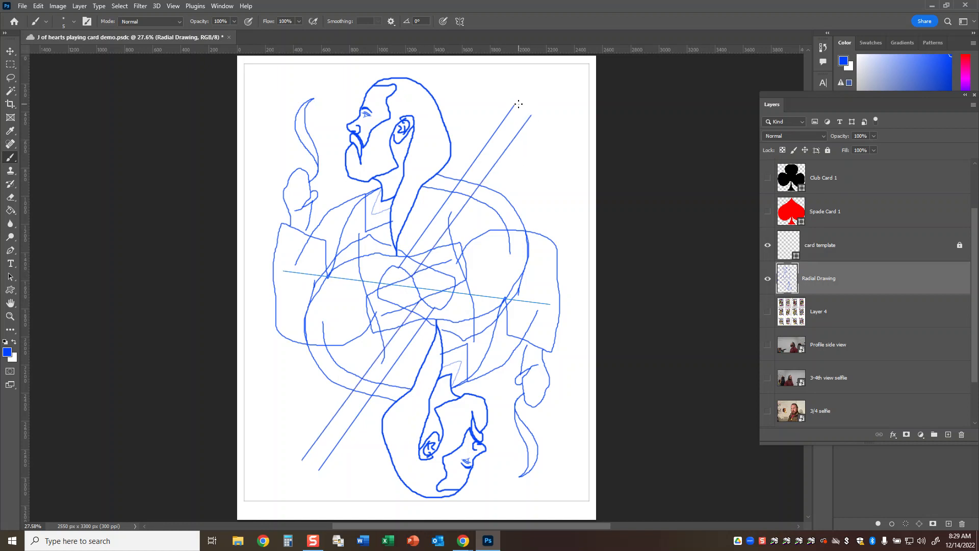
{"action": "left_click_drag", "start_coordinate": [513, 106], "coordinate": [532, 117]}
{"action": "left_click_drag", "start_coordinate": [399, 265], "coordinate": [356, 330]}
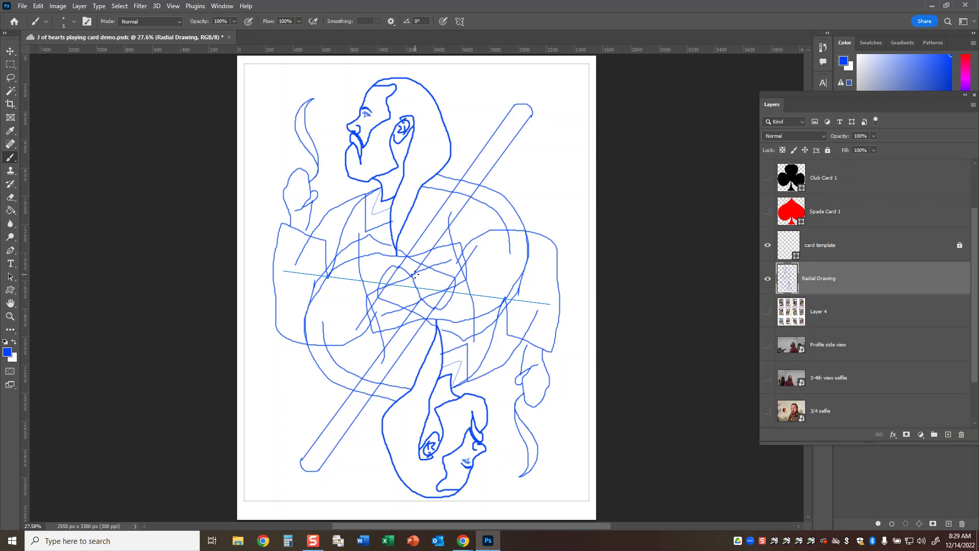
{"action": "left_click_drag", "start_coordinate": [414, 275], "coordinate": [373, 337]}
Step: Set the eraser to 55 px and erase the body, arm and shoulder lines overlapping the staff and fists, saving the document partway
{"action": "key", "text": "e"}
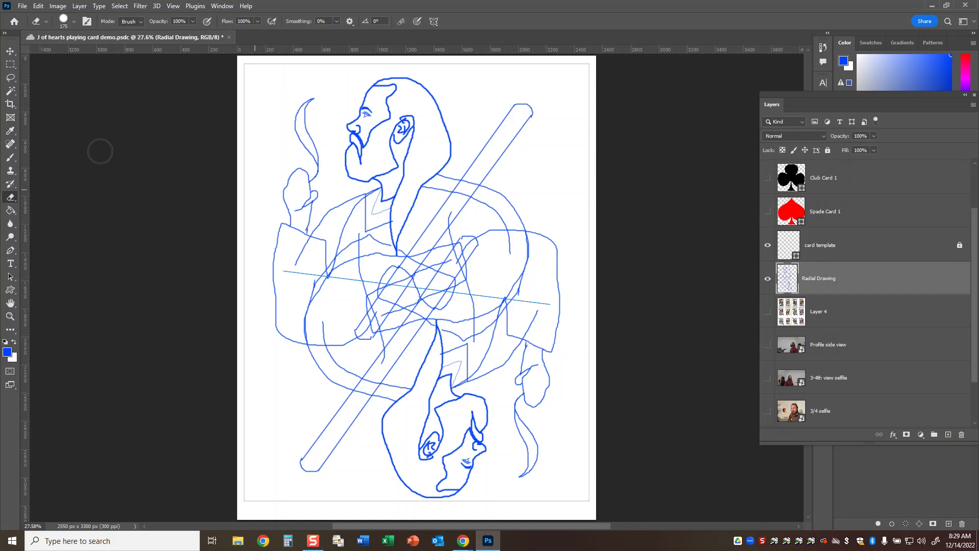
{"action": "left_click", "coordinate": [62, 23]}
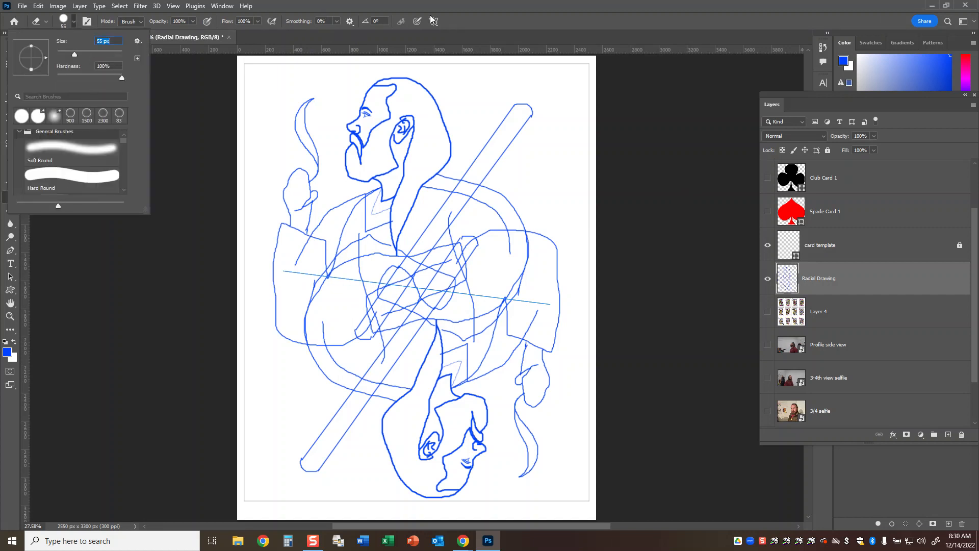
{"action": "left_click", "coordinate": [483, 10]}
{"action": "key", "text": "ctrl+s"}
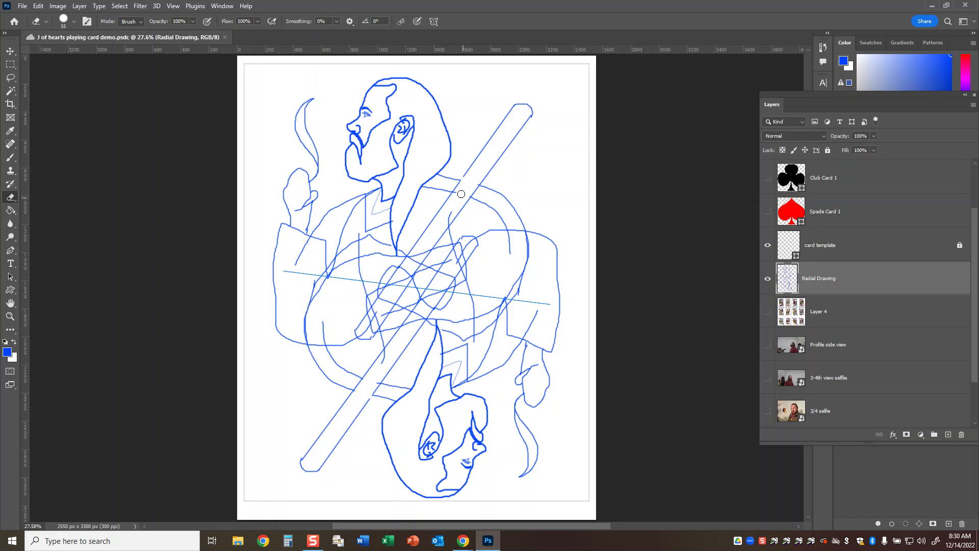
{"action": "mouse_move", "coordinate": [421, 248]}
{"action": "left_mouse_down"}
{"action": "mouse_move", "coordinate": [410, 263]}
{"action": "mouse_move", "coordinate": [418, 250]}
{"action": "left_mouse_up"}
{"action": "left_click_drag", "start_coordinate": [379, 311], "coordinate": [372, 318]}
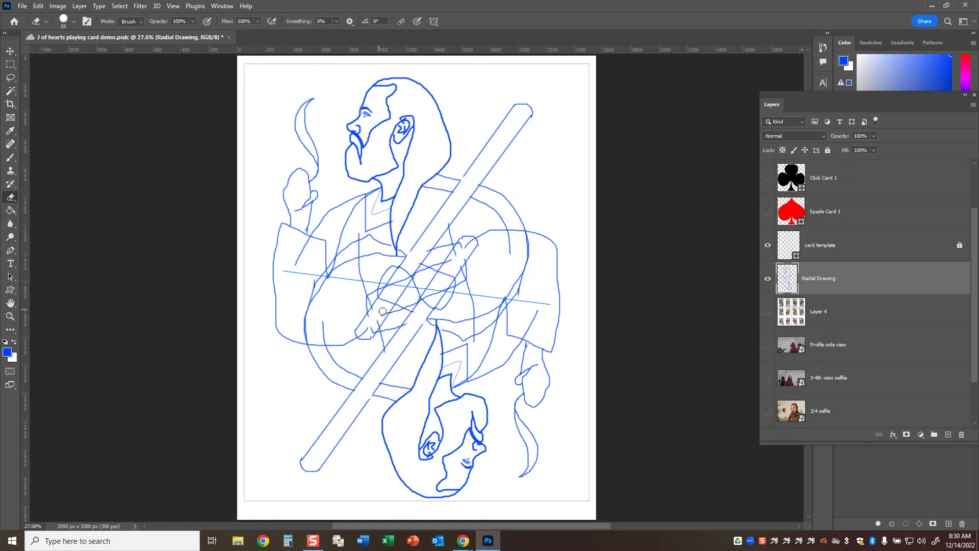
{"action": "mouse_move", "coordinate": [403, 282]}
{"action": "left_mouse_down"}
{"action": "mouse_move", "coordinate": [391, 277]}
{"action": "mouse_move", "coordinate": [384, 290]}
{"action": "mouse_move", "coordinate": [404, 286]}
{"action": "mouse_move", "coordinate": [398, 296]}
{"action": "mouse_move", "coordinate": [407, 299]}
{"action": "mouse_move", "coordinate": [403, 276]}
{"action": "mouse_move", "coordinate": [409, 285]}
{"action": "left_mouse_up"}
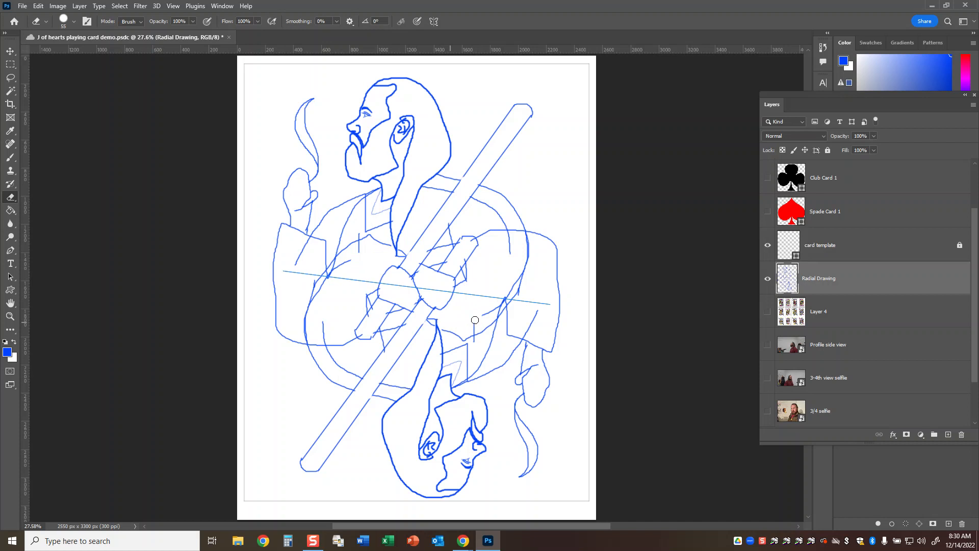
{"action": "mouse_move", "coordinate": [495, 310]}
{"action": "left_mouse_down"}
{"action": "mouse_move", "coordinate": [520, 257]}
{"action": "mouse_move", "coordinate": [502, 218]}
{"action": "mouse_move", "coordinate": [508, 263]}
{"action": "mouse_move", "coordinate": [513, 244]}
{"action": "mouse_move", "coordinate": [427, 188]}
{"action": "mouse_move", "coordinate": [453, 192]}
{"action": "left_mouse_up"}
{"action": "mouse_move", "coordinate": [502, 232]}
{"action": "left_mouse_down"}
{"action": "mouse_move", "coordinate": [482, 249]}
{"action": "mouse_move", "coordinate": [458, 235]}
{"action": "mouse_move", "coordinate": [476, 236]}
{"action": "mouse_move", "coordinate": [450, 242]}
{"action": "mouse_move", "coordinate": [456, 225]}
{"action": "mouse_move", "coordinate": [432, 265]}
{"action": "mouse_move", "coordinate": [461, 238]}
{"action": "mouse_move", "coordinate": [463, 283]}
{"action": "left_mouse_up"}
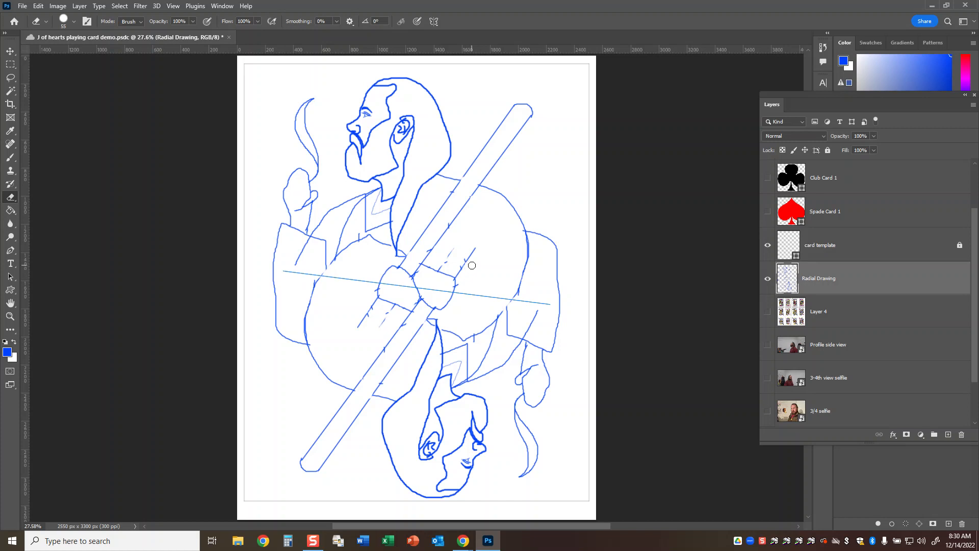
Step: Redraw the sleeve folds and forearm edges around the wrists of the central fists with the brush
{"action": "key", "text": "b"}
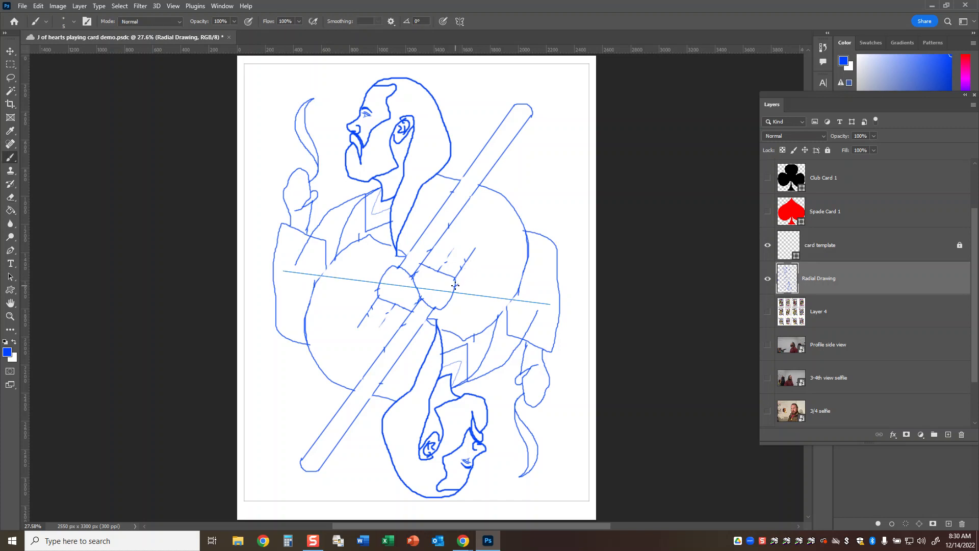
{"action": "mouse_move", "coordinate": [457, 286]}
{"action": "left_mouse_down"}
{"action": "mouse_move", "coordinate": [486, 293]}
{"action": "mouse_move", "coordinate": [483, 279]}
{"action": "mouse_move", "coordinate": [494, 283]}
{"action": "mouse_move", "coordinate": [468, 269]}
{"action": "mouse_move", "coordinate": [477, 222]}
{"action": "left_mouse_up"}
{"action": "left_click_drag", "start_coordinate": [440, 272], "coordinate": [471, 239]}
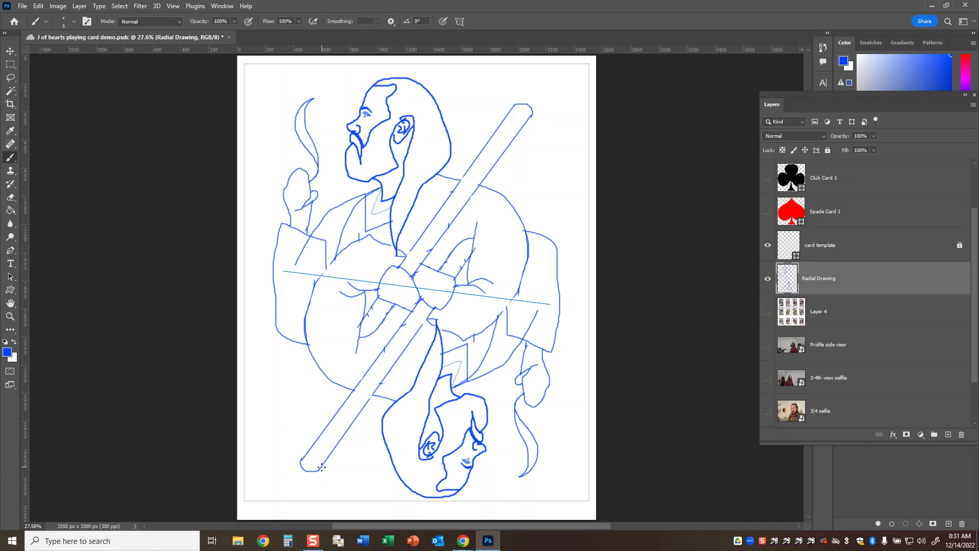
Step: Redraw the staff edges with straight lines, sketch a double-bladed axe head across its end, and save the document
{"action": "left_click", "coordinate": [320, 468], "text": "shift"}
{"action": "left_click", "coordinate": [301, 456], "text": "shift"}
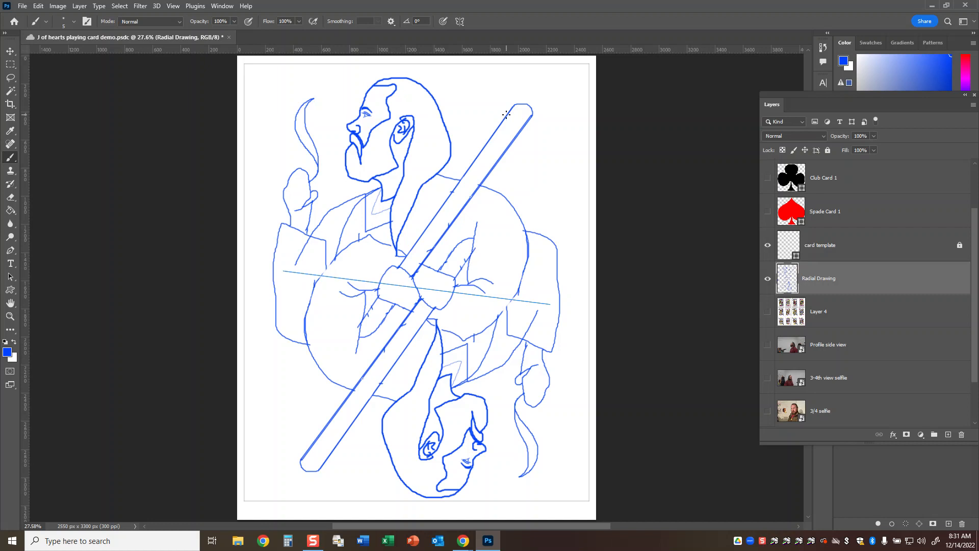
{"action": "mouse_move", "coordinate": [326, 425]}
{"action": "left_mouse_down"}
{"action": "mouse_move", "coordinate": [314, 392]}
{"action": "mouse_move", "coordinate": [297, 428]}
{"action": "mouse_move", "coordinate": [303, 450]}
{"action": "mouse_move", "coordinate": [339, 436]}
{"action": "mouse_move", "coordinate": [365, 441]}
{"action": "left_mouse_up"}
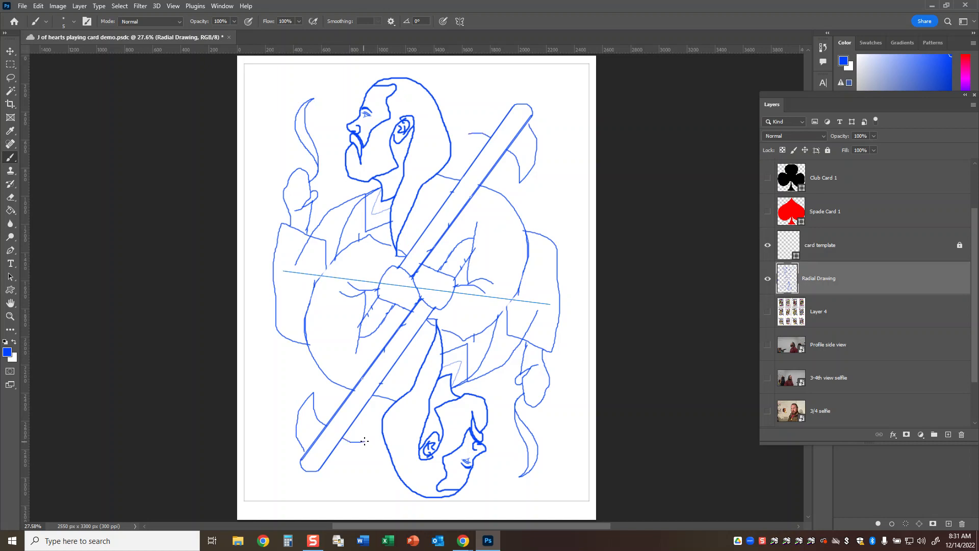
{"action": "mouse_move", "coordinate": [487, 134]}
{"action": "left_mouse_down"}
{"action": "mouse_move", "coordinate": [455, 142]}
{"action": "mouse_move", "coordinate": [460, 92]}
{"action": "mouse_move", "coordinate": [502, 69]}
{"action": "mouse_move", "coordinate": [514, 108]}
{"action": "left_mouse_up"}
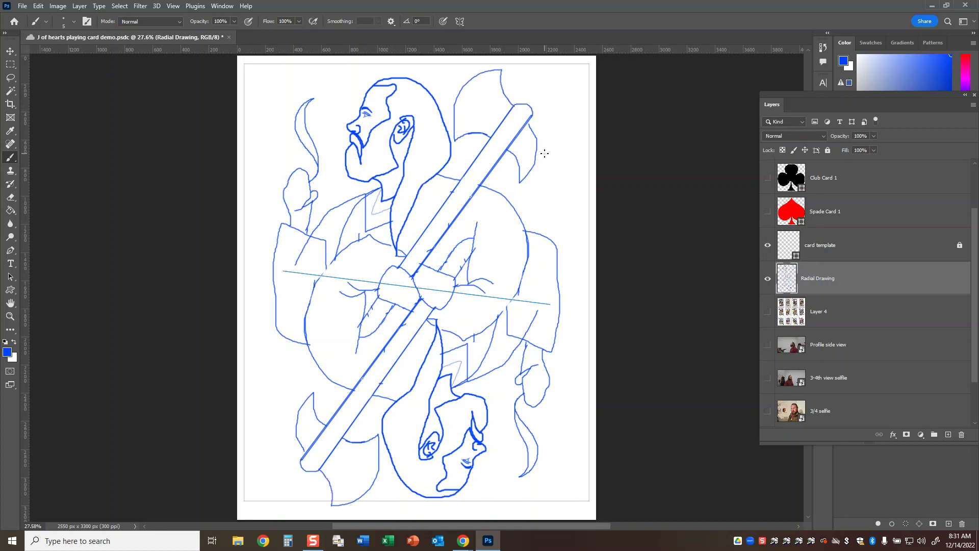
{"action": "key", "text": "ctrl+s"}
Step: Erase the collar and lapel lines below the neck, and return to the Brush tool
{"action": "key", "text": "e"}
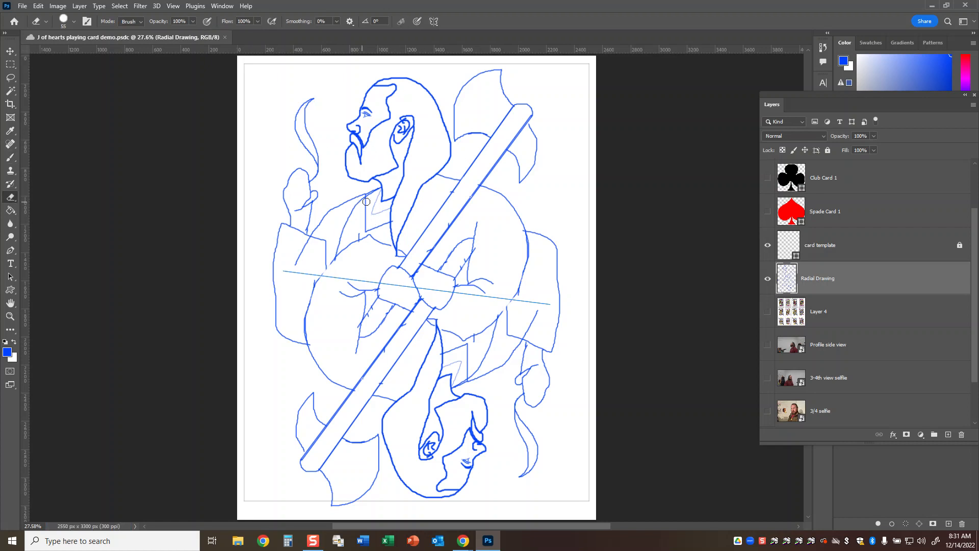
{"action": "mouse_move", "coordinate": [378, 194]}
{"action": "left_mouse_down"}
{"action": "mouse_move", "coordinate": [384, 226]}
{"action": "mouse_move", "coordinate": [371, 194]}
{"action": "mouse_move", "coordinate": [352, 208]}
{"action": "mouse_move", "coordinate": [334, 252]}
{"action": "mouse_move", "coordinate": [367, 219]}
{"action": "mouse_move", "coordinate": [375, 228]}
{"action": "mouse_move", "coordinate": [400, 211]}
{"action": "mouse_move", "coordinate": [395, 224]}
{"action": "mouse_move", "coordinate": [388, 208]}
{"action": "left_mouse_up"}
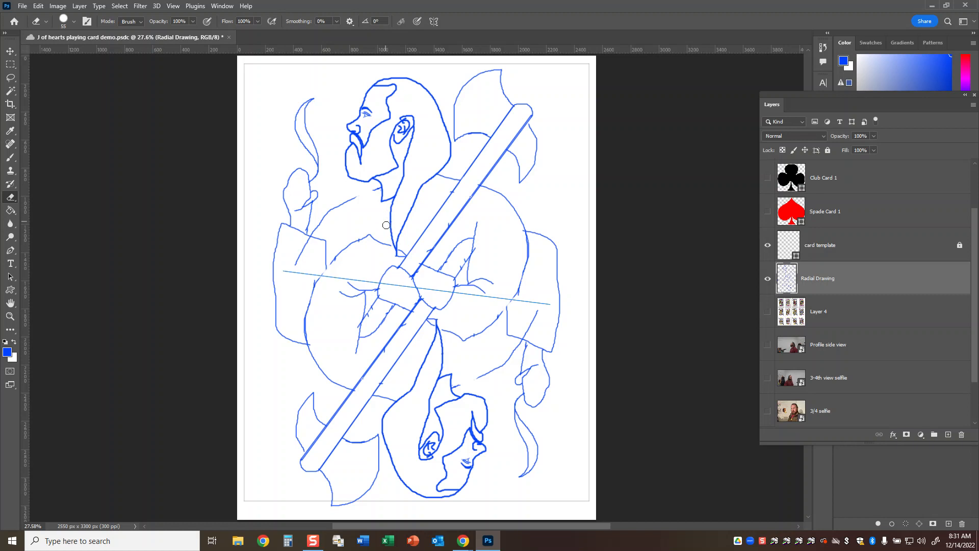
{"action": "key", "text": "b"}
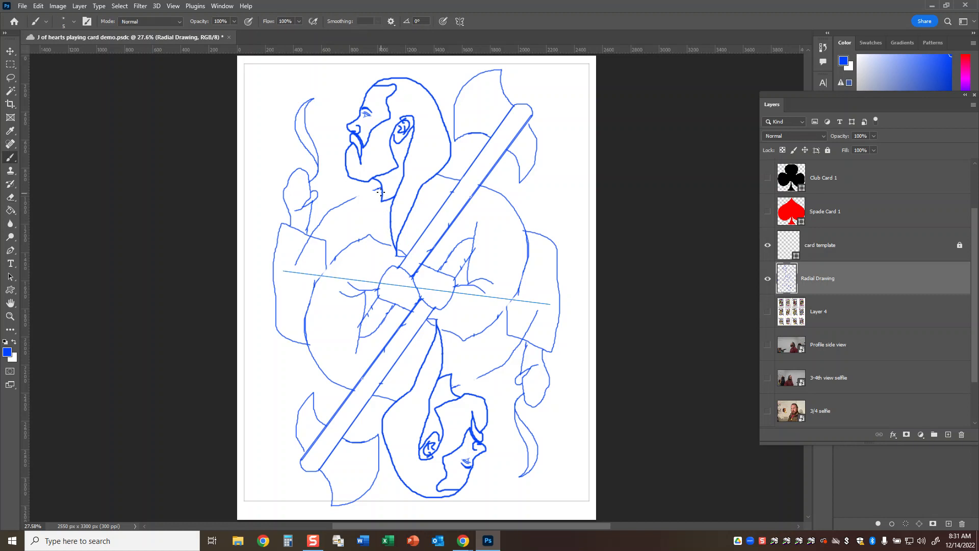
Step: Draw a curved neckline on both sides of the neck and sketch the crown's outline around the top of the head
{"action": "mouse_move", "coordinate": [379, 188]}
{"action": "left_mouse_down"}
{"action": "mouse_move", "coordinate": [365, 197]}
{"action": "mouse_move", "coordinate": [369, 207]}
{"action": "left_mouse_up"}
{"action": "mouse_move", "coordinate": [408, 221]}
{"action": "left_mouse_down"}
{"action": "mouse_move", "coordinate": [429, 210]}
{"action": "mouse_move", "coordinate": [441, 176]}
{"action": "left_mouse_up"}
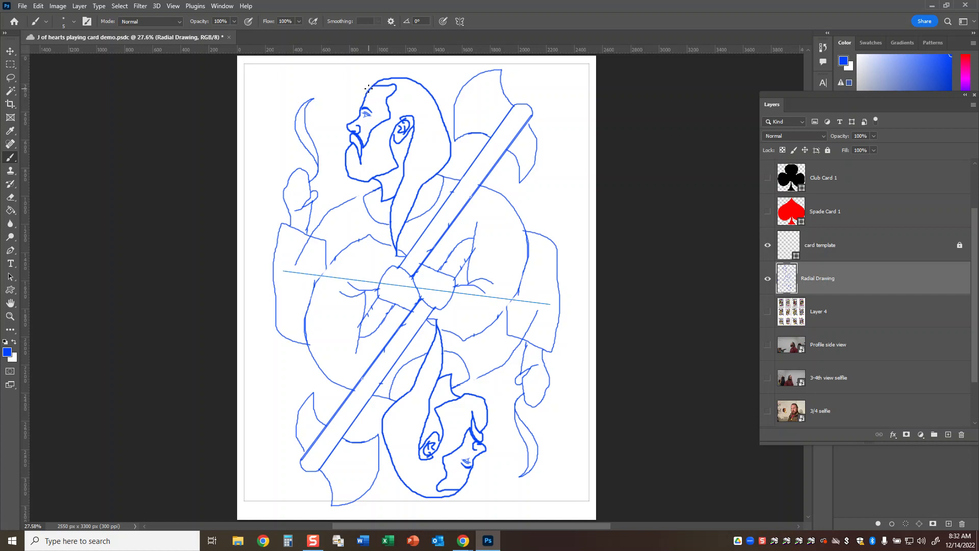
{"action": "mouse_move", "coordinate": [369, 90]}
{"action": "left_mouse_down"}
{"action": "mouse_move", "coordinate": [364, 64]}
{"action": "mouse_move", "coordinate": [413, 64]}
{"action": "mouse_move", "coordinate": [449, 78]}
{"action": "mouse_move", "coordinate": [460, 96]}
{"action": "mouse_move", "coordinate": [438, 115]}
{"action": "mouse_move", "coordinate": [408, 89]}
{"action": "mouse_move", "coordinate": [366, 86]}
{"action": "left_mouse_up"}
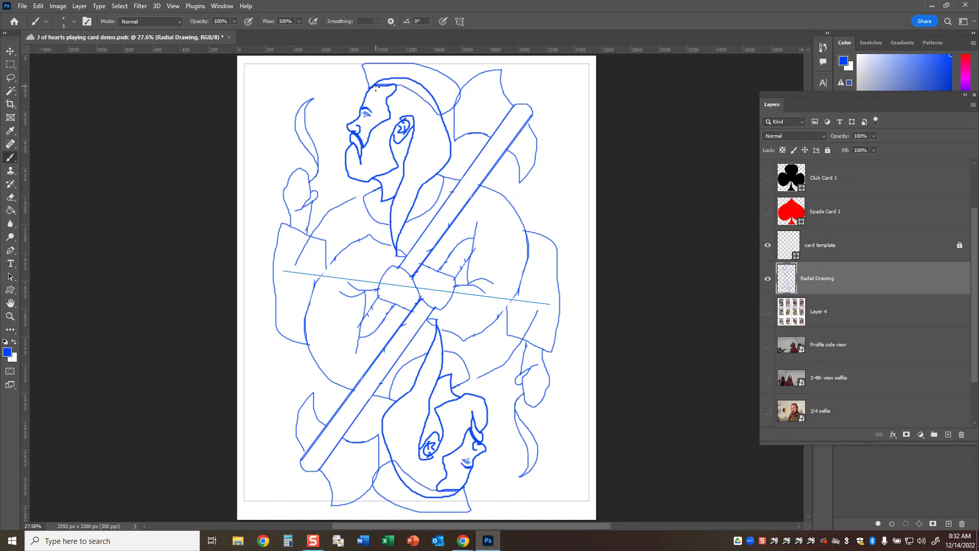
Step: Show the face-card reference layer, view it briefly without the drawing, and erase the head outline inside the crown
{"action": "left_click", "coordinate": [768, 313]}
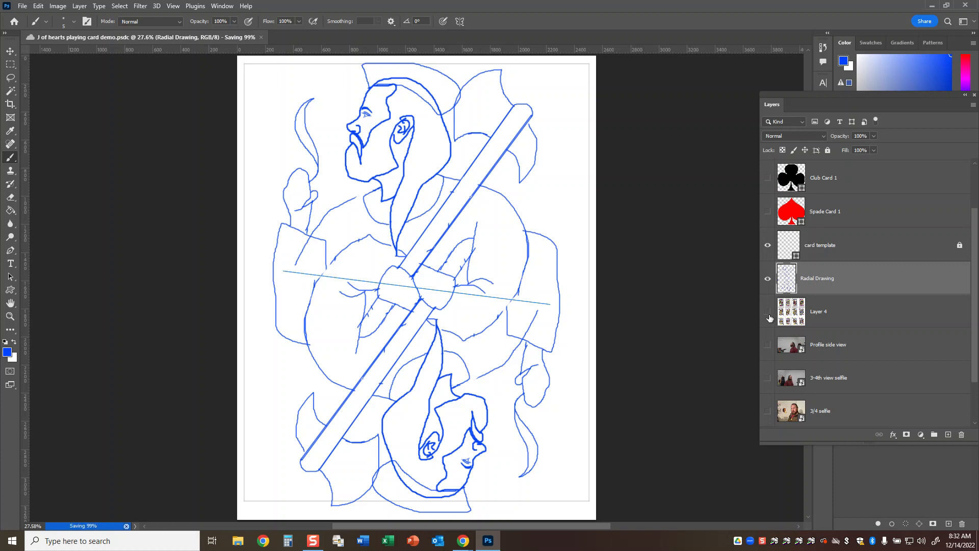
{"action": "left_click", "coordinate": [768, 278]}
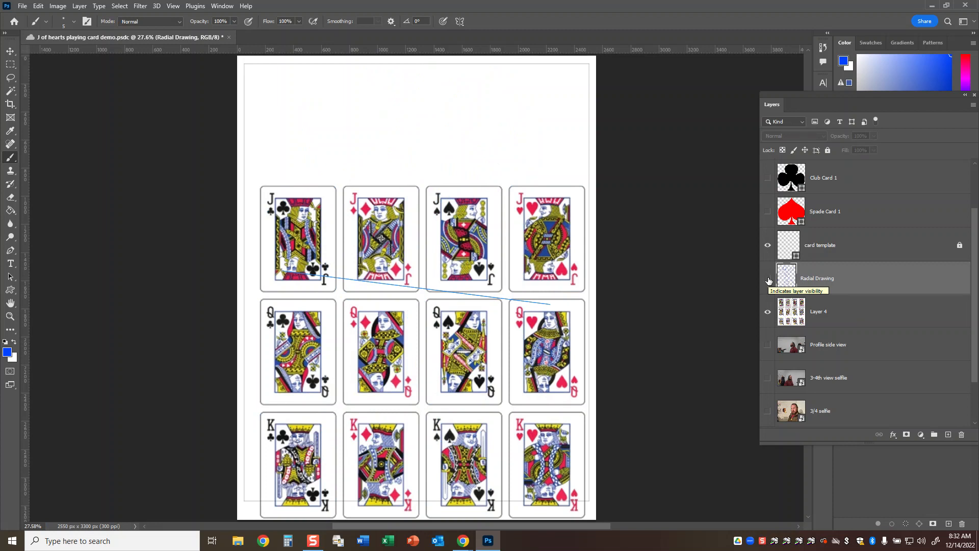
{"action": "left_click", "coordinate": [767, 279]}
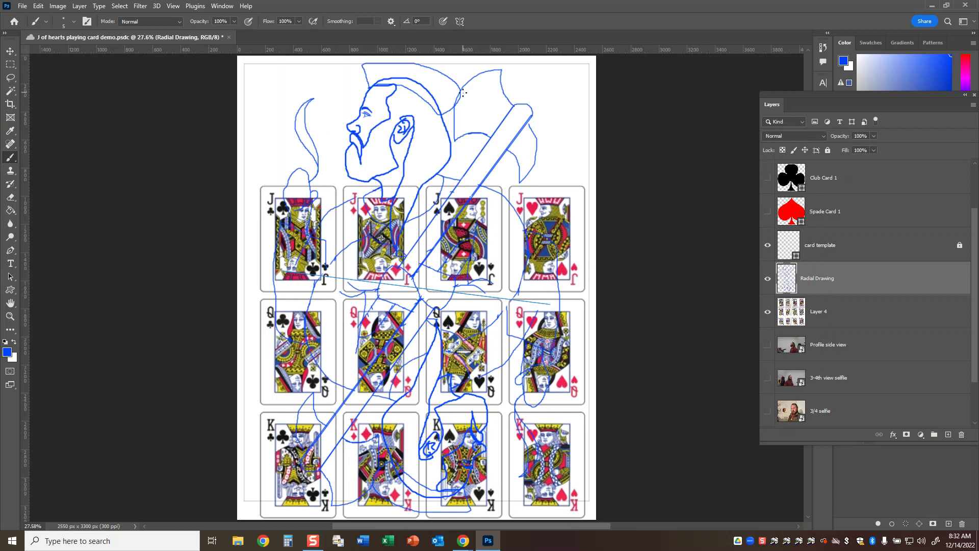
{"action": "key", "text": "e"}
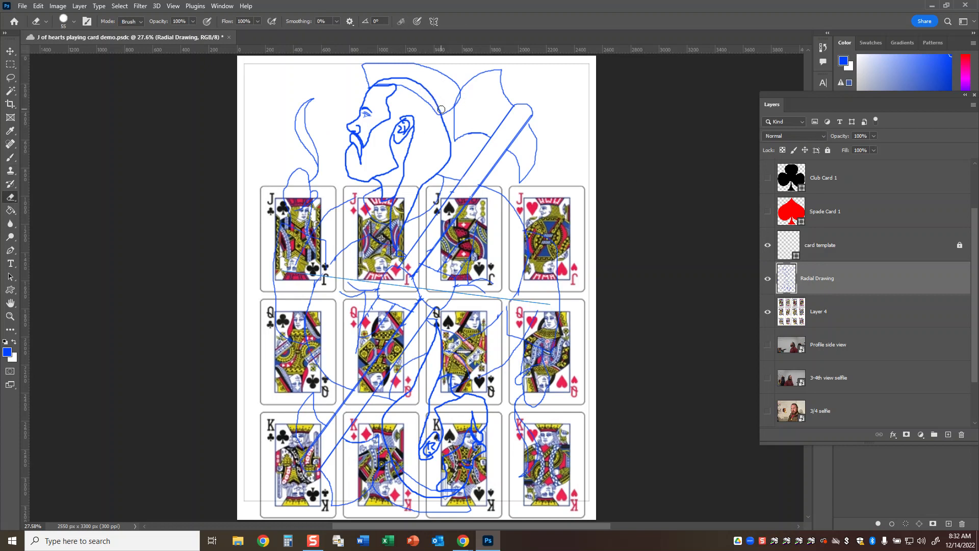
{"action": "left_click_drag", "start_coordinate": [422, 84], "coordinate": [375, 81]}
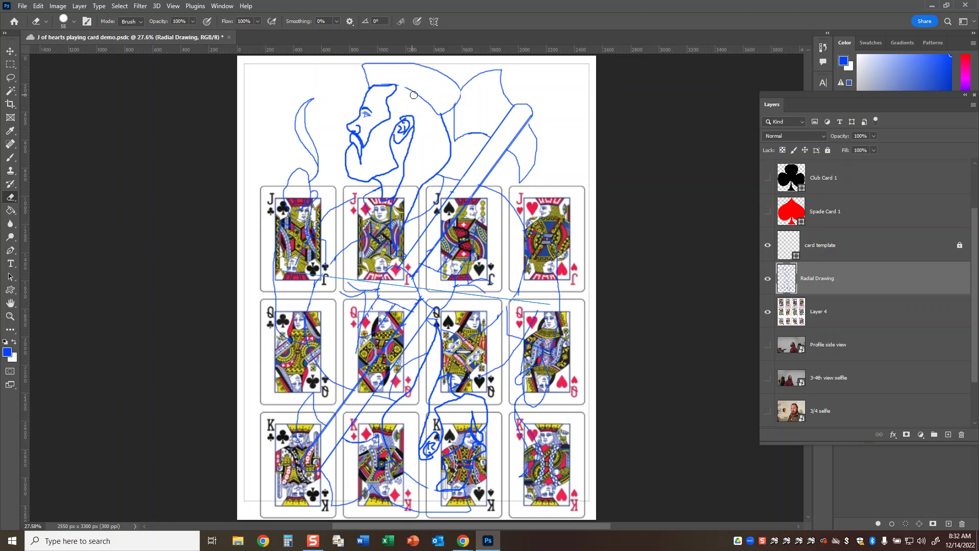
Step: Divide the crown into a row of panels with brush lines, and hide the face-card reference layer
{"action": "key", "text": "b"}
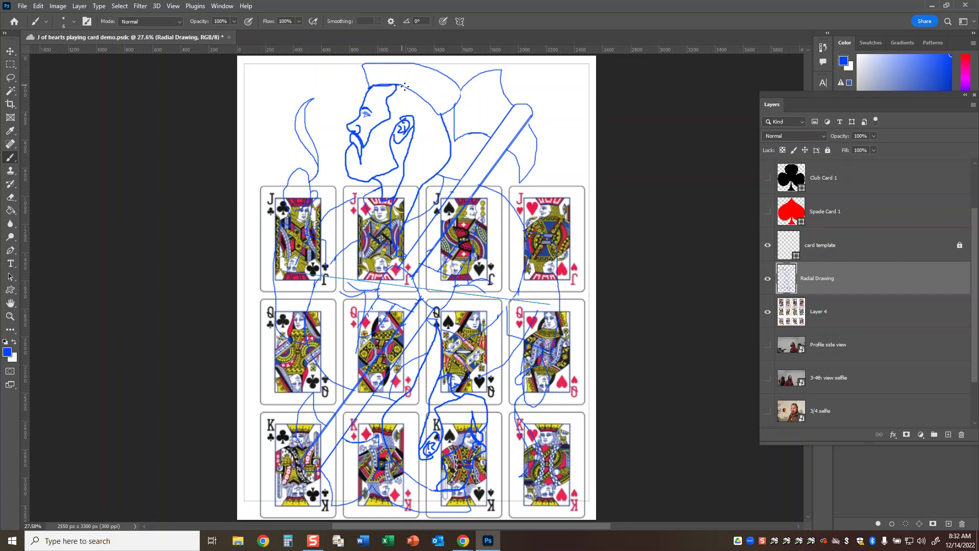
{"action": "left_click", "coordinate": [367, 68], "text": "shift"}
{"action": "left_click", "coordinate": [391, 85], "text": "shift"}
{"action": "left_click", "coordinate": [397, 67], "text": "shift"}
{"action": "left_click_drag", "start_coordinate": [397, 67], "coordinate": [428, 74]}
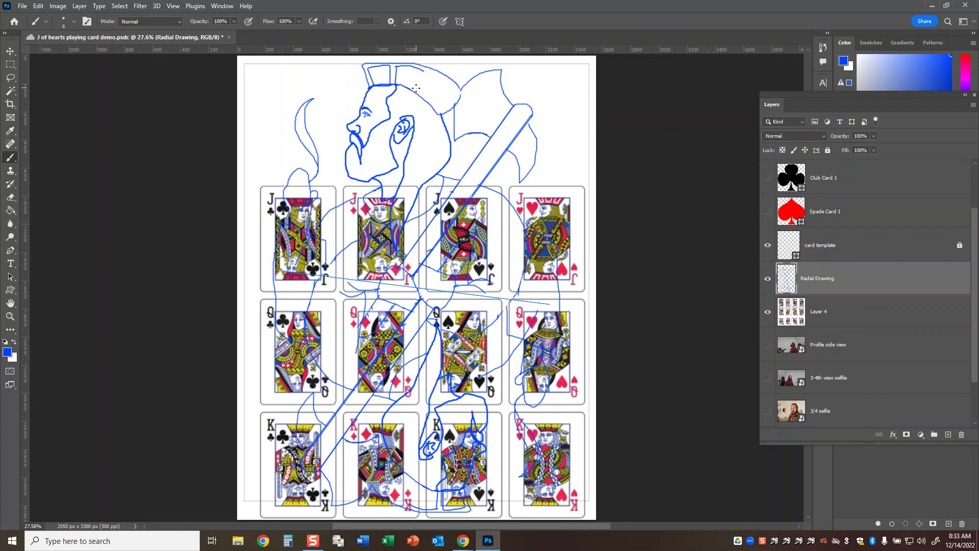
{"action": "left_click", "coordinate": [413, 91], "text": "shift"}
{"action": "left_click", "coordinate": [429, 74], "text": "shift"}
{"action": "left_click", "coordinate": [442, 77], "text": "shift"}
{"action": "left_click", "coordinate": [432, 104], "text": "shift"}
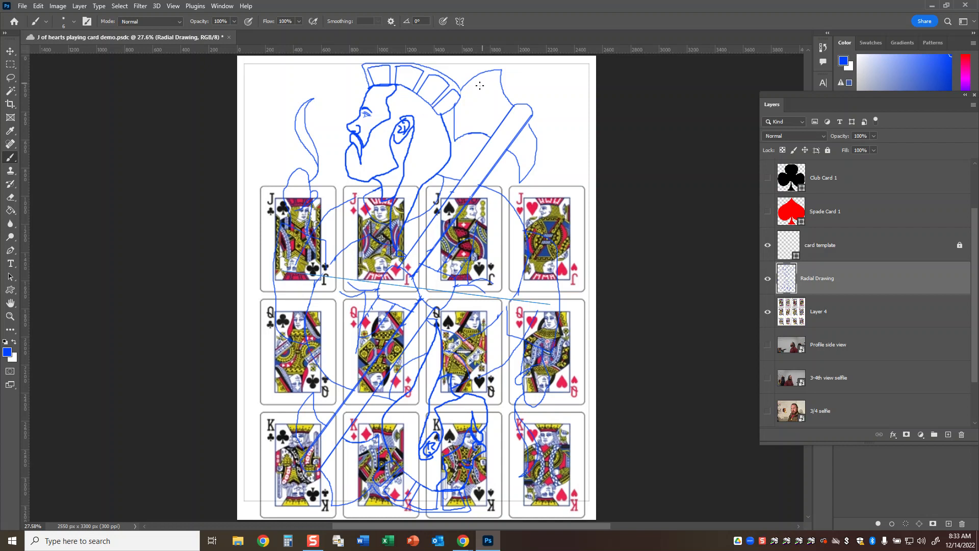
{"action": "mouse_move", "coordinate": [455, 87]}
{"action": "left_mouse_down"}
{"action": "mouse_move", "coordinate": [465, 99]}
{"action": "mouse_move", "coordinate": [442, 118]}
{"action": "left_mouse_up"}
{"action": "left_click", "coordinate": [777, 319]}
{"action": "left_click", "coordinate": [768, 312]}
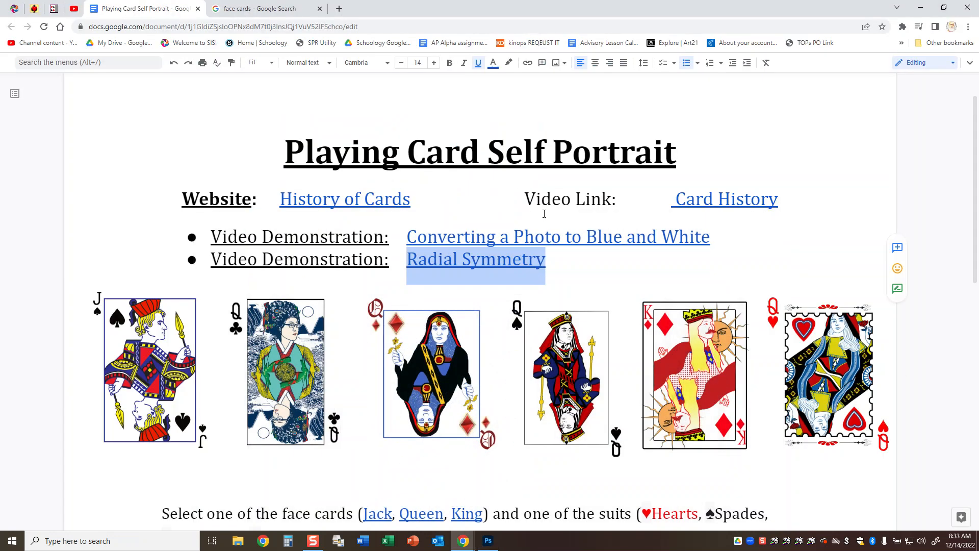
Step: Switch to the face cards image search in Chrome and search Google Images for "jack of hearts card"
{"action": "left_click", "coordinate": [258, 8]}
{"action": "scroll", "coordinate": [373, 193], "scroll_direction": "up", "scroll_amount": 5}
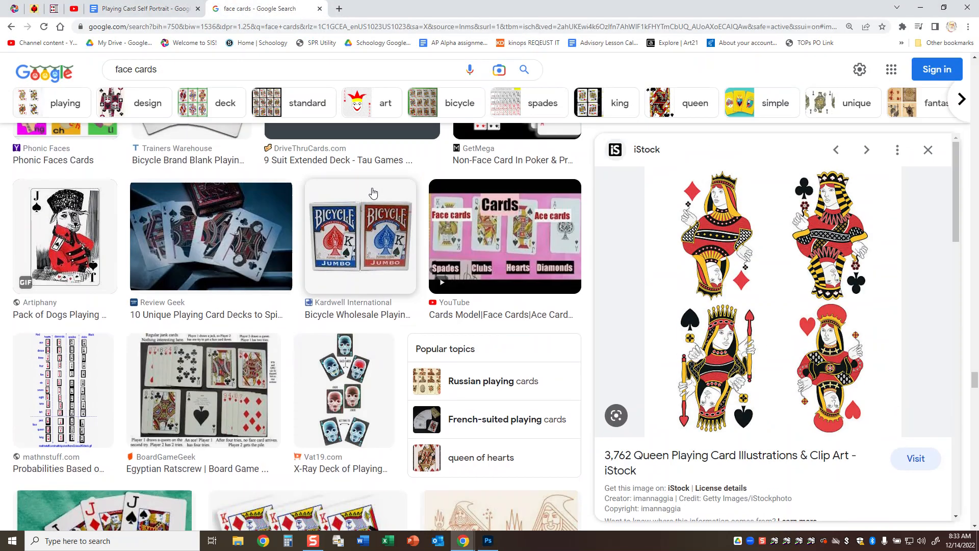
{"action": "scroll", "coordinate": [373, 192], "scroll_direction": "up", "scroll_amount": 15}
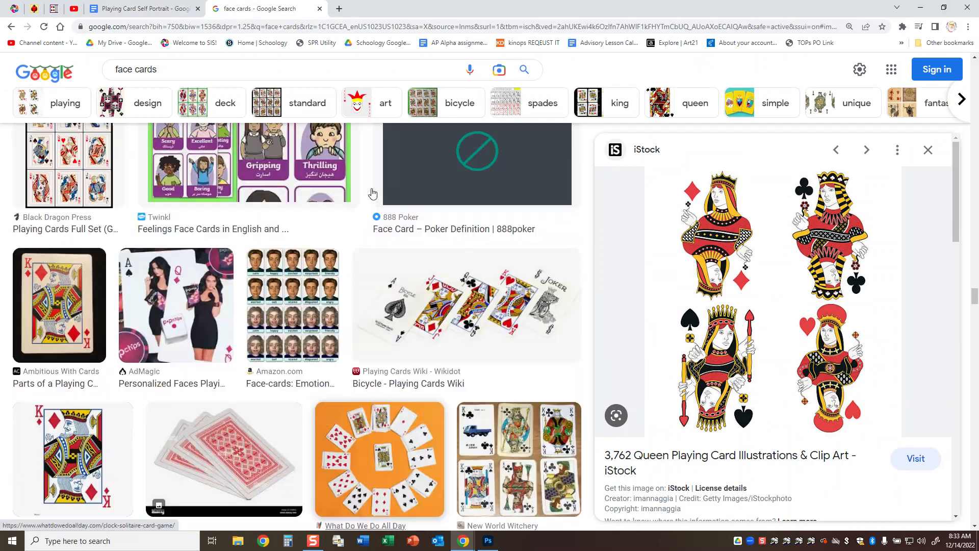
{"action": "scroll", "coordinate": [372, 192], "scroll_direction": "up", "scroll_amount": 15}
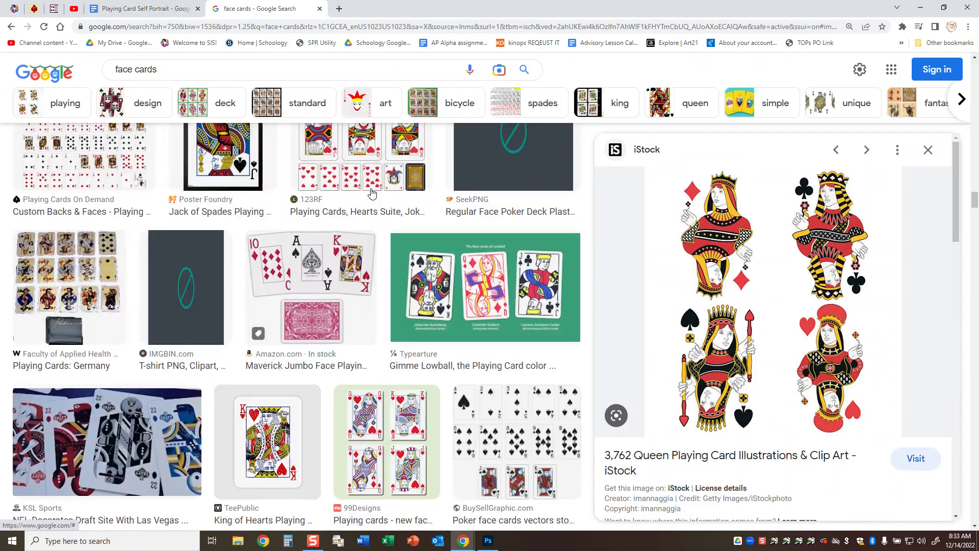
{"action": "scroll", "coordinate": [370, 194], "scroll_direction": "up", "scroll_amount": 15}
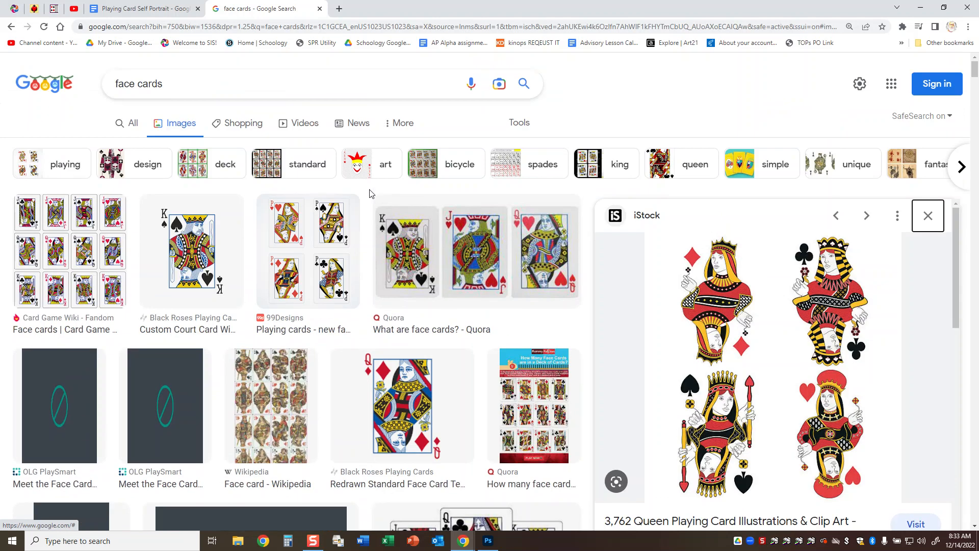
{"action": "left_click_drag", "start_coordinate": [172, 84], "coordinate": [105, 84]}
{"action": "type", "text": "jack of hearts "}
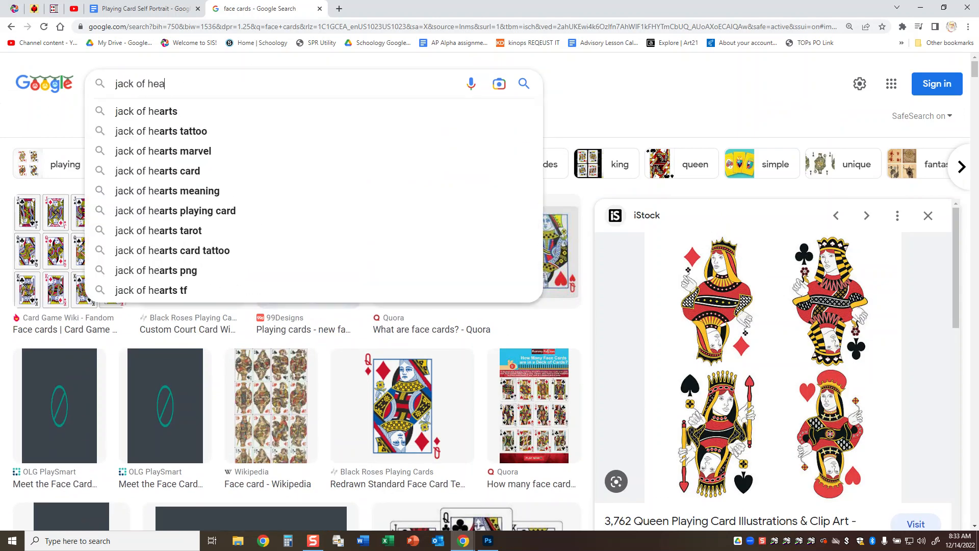
{"action": "type", "text": "card"}
{"action": "key", "text": "Return"}
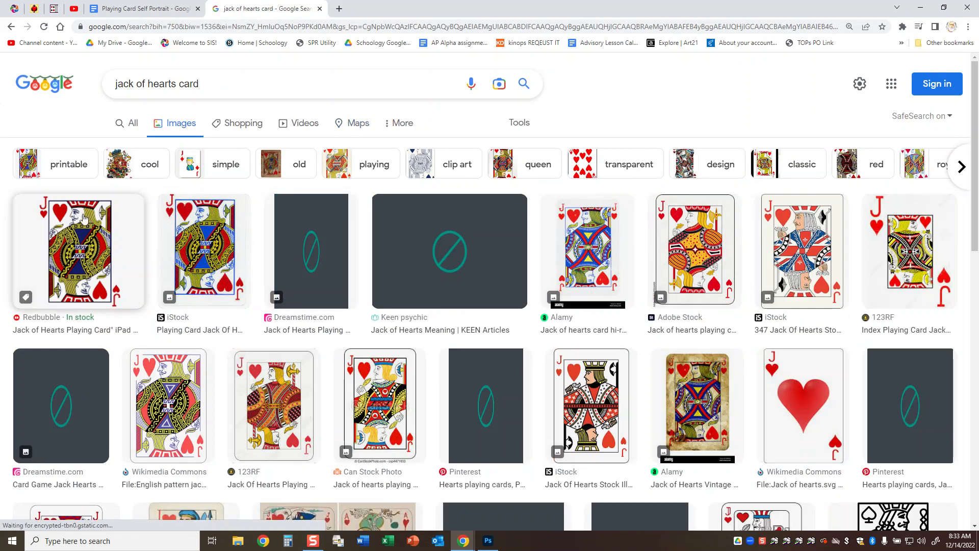
Step: Browse the jack of hearts images, previewing the Redbubble card and the Playing Cards Top 1000 card
{"action": "left_click", "coordinate": [83, 325]}
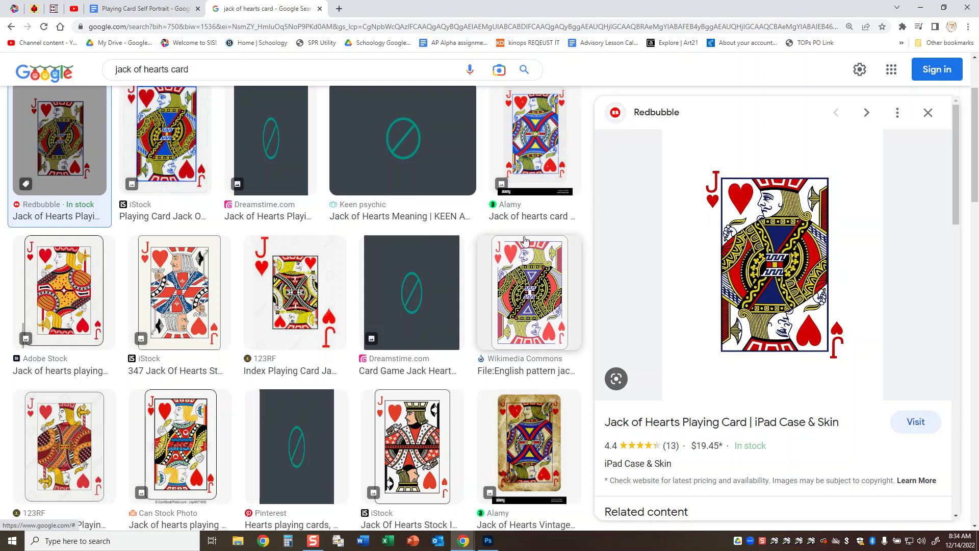
{"action": "scroll", "coordinate": [520, 306], "scroll_direction": "down", "scroll_amount": 3}
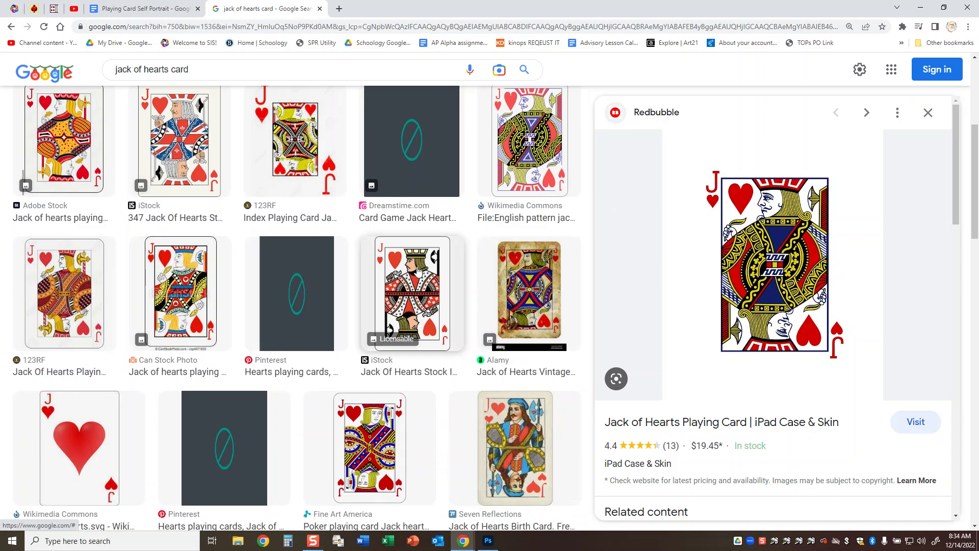
{"action": "scroll", "coordinate": [418, 272], "scroll_direction": "down", "scroll_amount": 6}
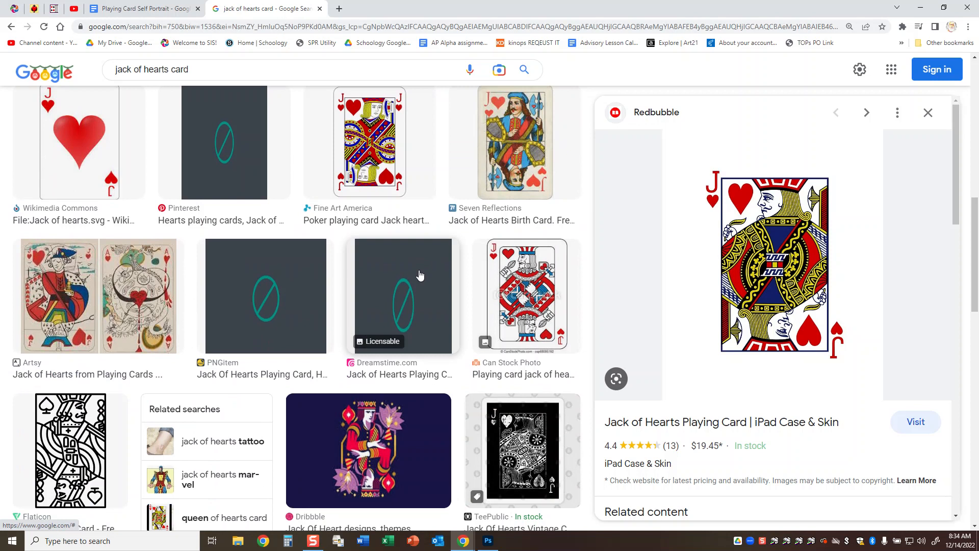
{"action": "scroll", "coordinate": [420, 271], "scroll_direction": "down", "scroll_amount": 3}
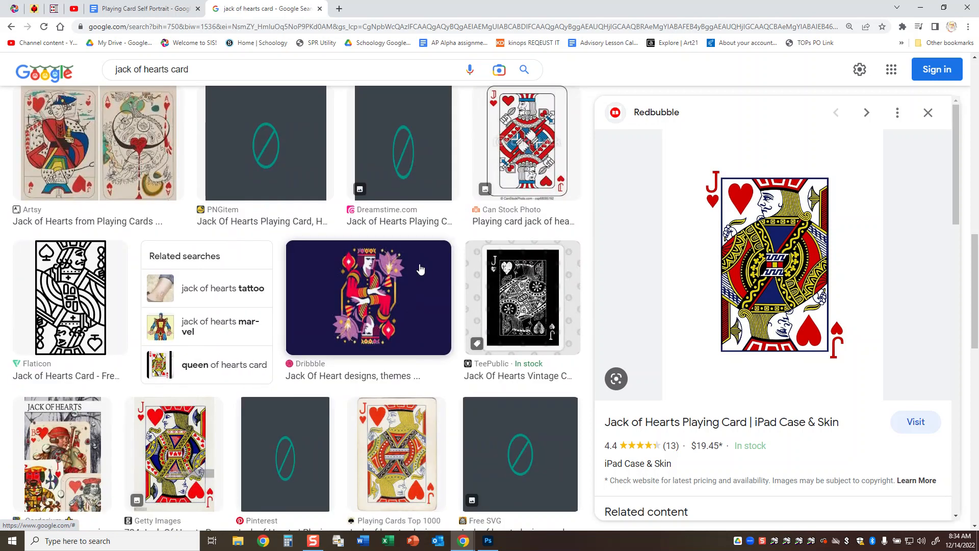
{"action": "scroll", "coordinate": [420, 271], "scroll_direction": "down", "scroll_amount": 3}
{"action": "left_click", "coordinate": [405, 289]}
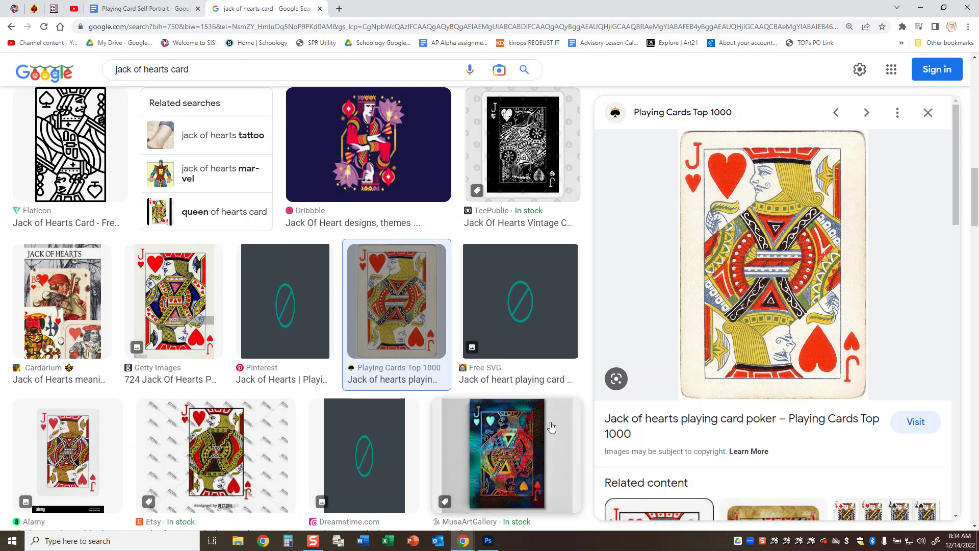
Step: Switch to Photoshop and preview the Spade, Club, Heart and Diamond suit layers one at a time, hiding each again
{"action": "left_click", "coordinate": [490, 542]}
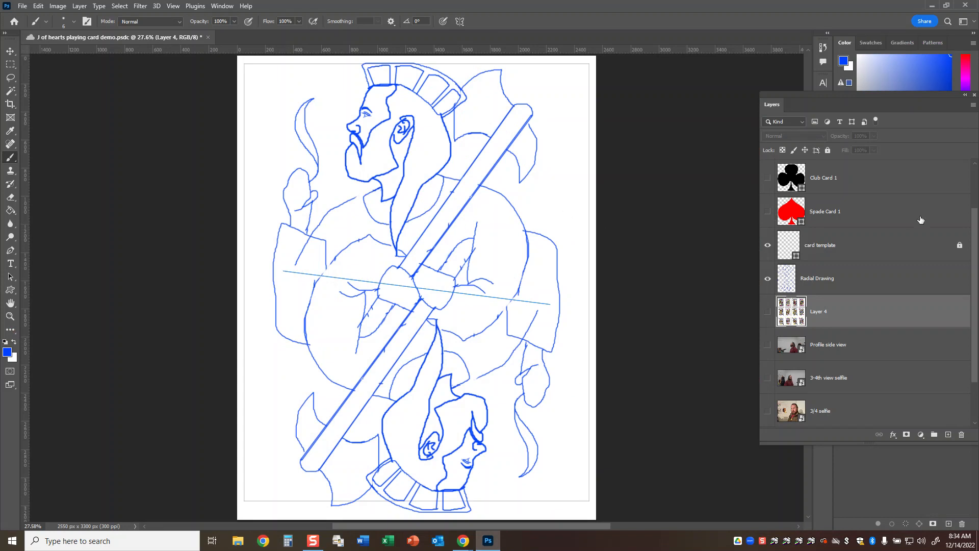
{"action": "scroll", "coordinate": [916, 223], "scroll_direction": "up", "scroll_amount": 2}
{"action": "left_click", "coordinate": [768, 276]}
{"action": "left_click", "coordinate": [768, 276]}
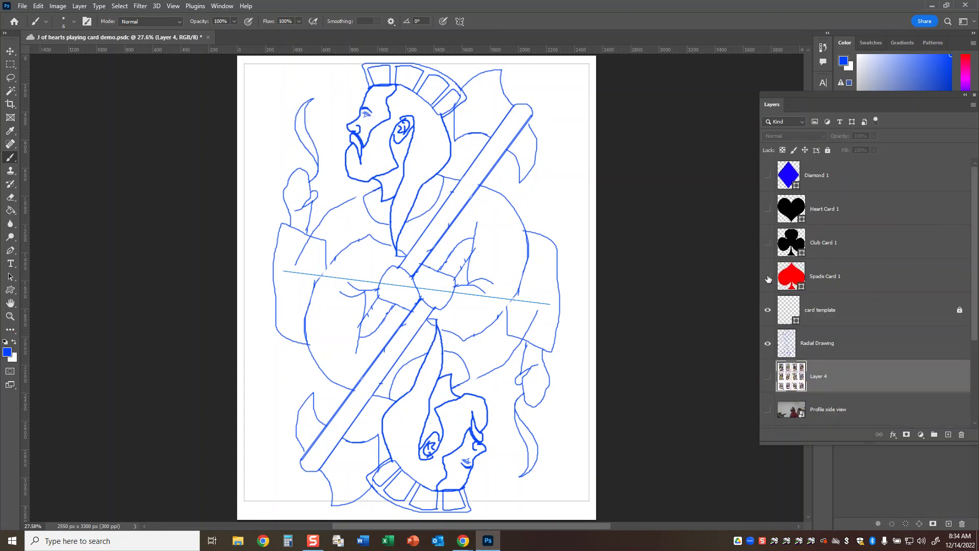
{"action": "left_click", "coordinate": [768, 244]}
{"action": "left_click", "coordinate": [768, 247]}
{"action": "left_click", "coordinate": [768, 209]}
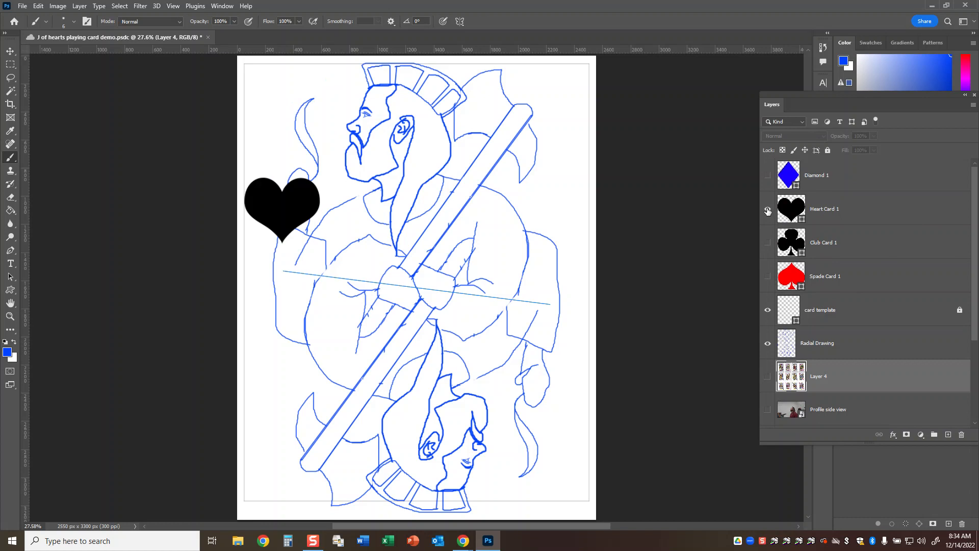
{"action": "left_click", "coordinate": [768, 214]}
{"action": "left_click", "coordinate": [769, 176]}
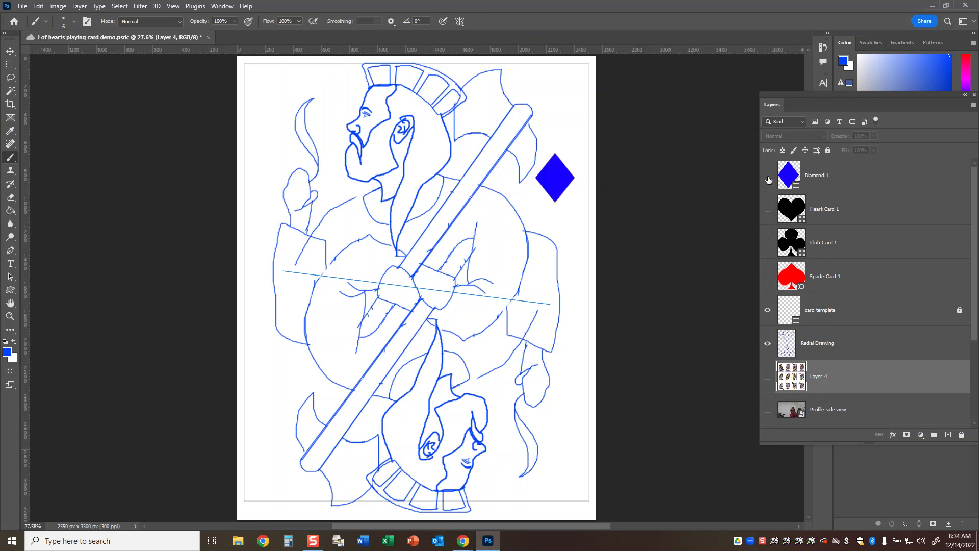
{"action": "left_click", "coordinate": [769, 179]}
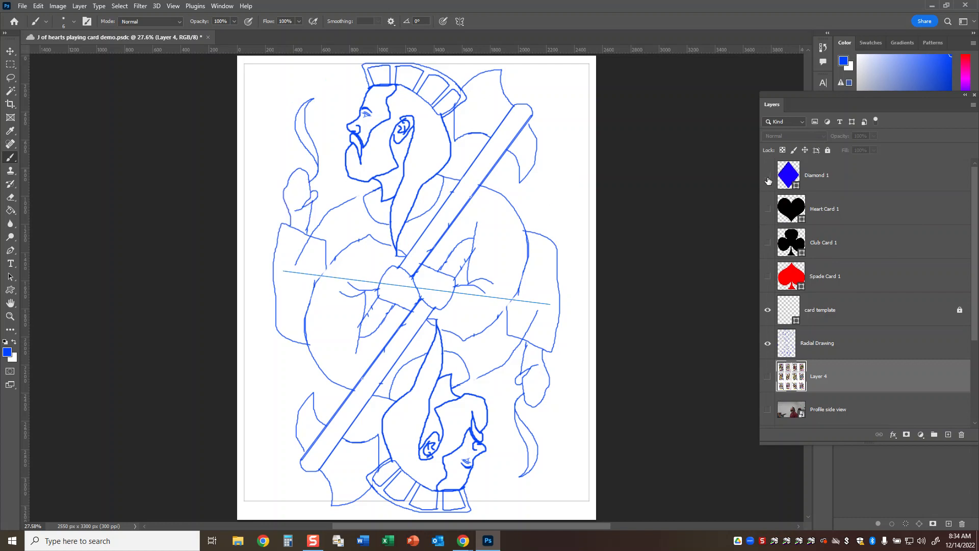
Step: Activate the Custom Shape tool and display the shape library beside the card drawing
{"action": "left_click", "coordinate": [11, 291]}
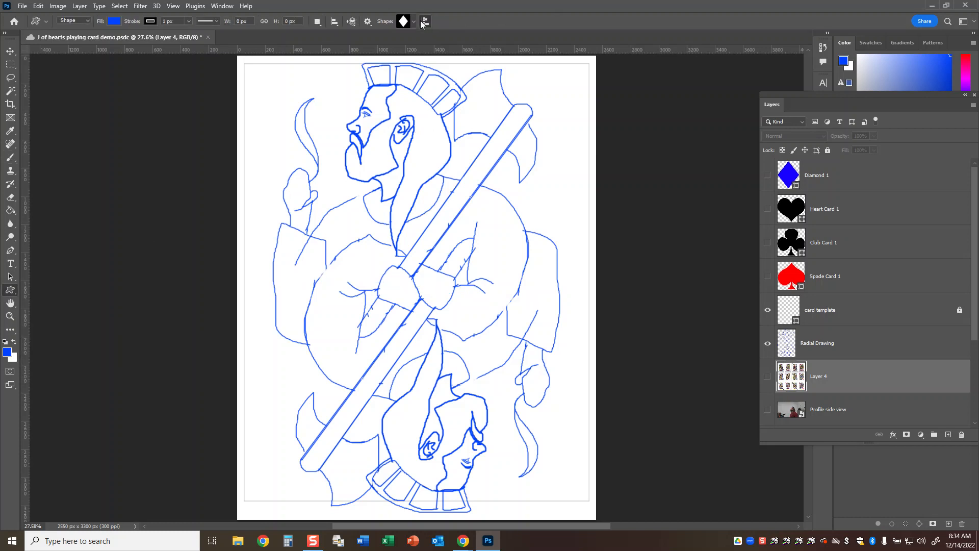
{"action": "left_click", "coordinate": [221, 6]}
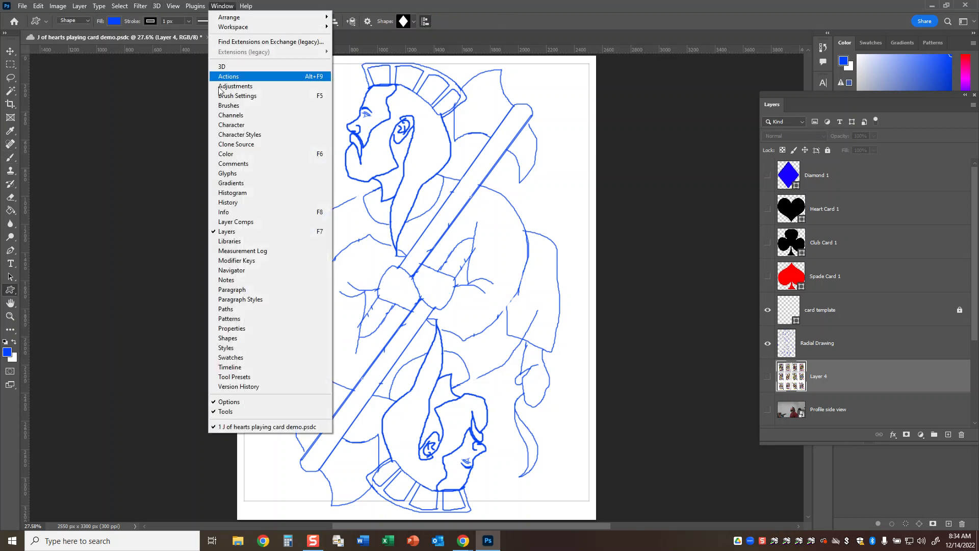
{"action": "left_click", "coordinate": [227, 339]}
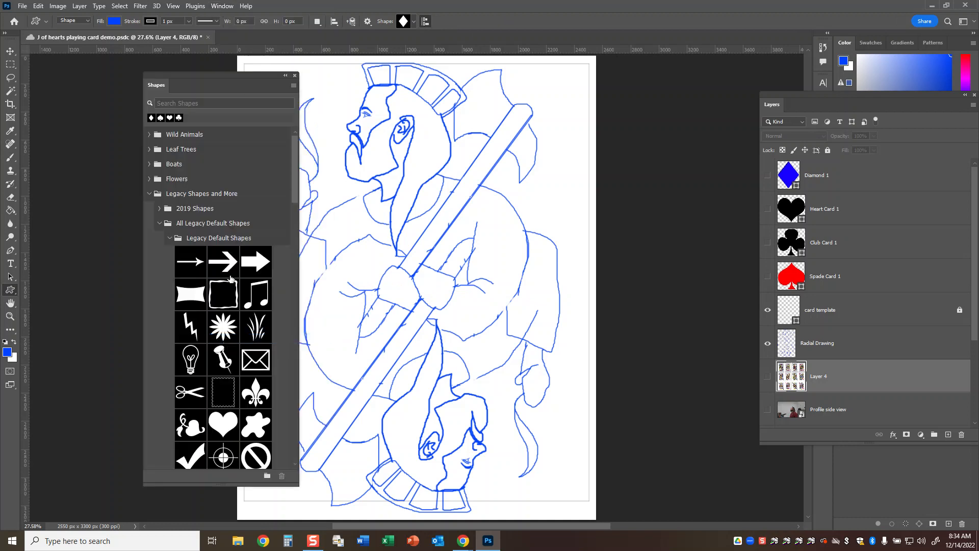
{"action": "left_click_drag", "start_coordinate": [188, 84], "coordinate": [670, 95]}
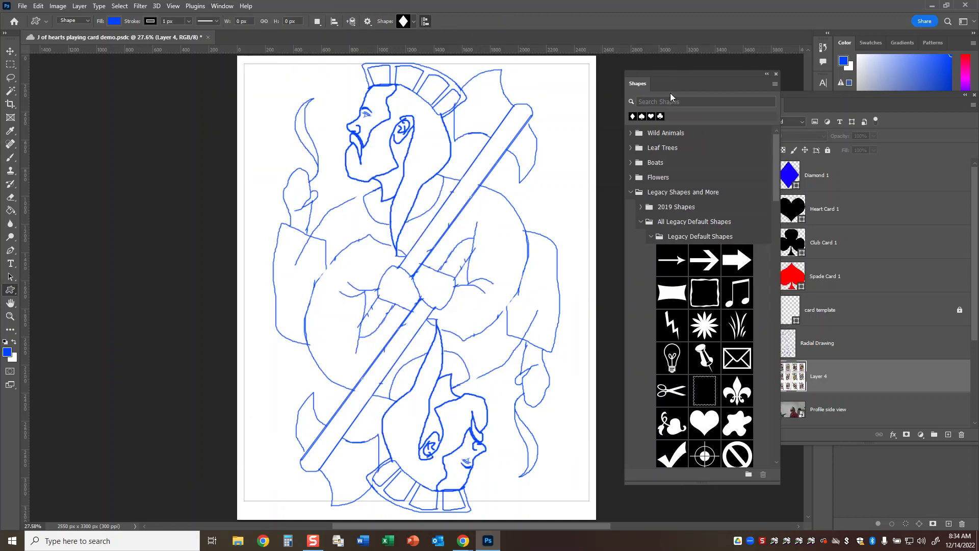
Step: Collapse the Legacy Shapes and More group, examine the shape library's loading options, and expand the group again
{"action": "left_click", "coordinate": [632, 191]}
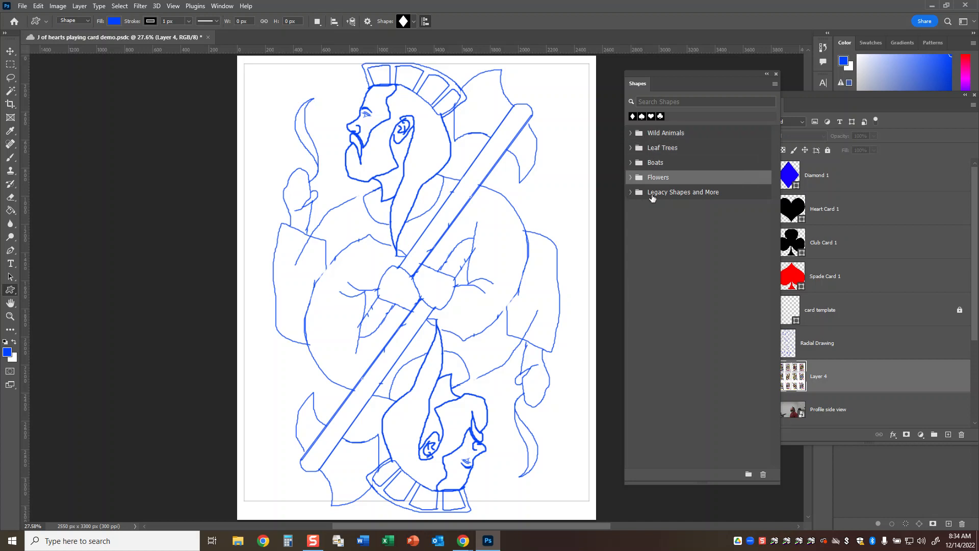
{"action": "left_click", "coordinate": [775, 84]}
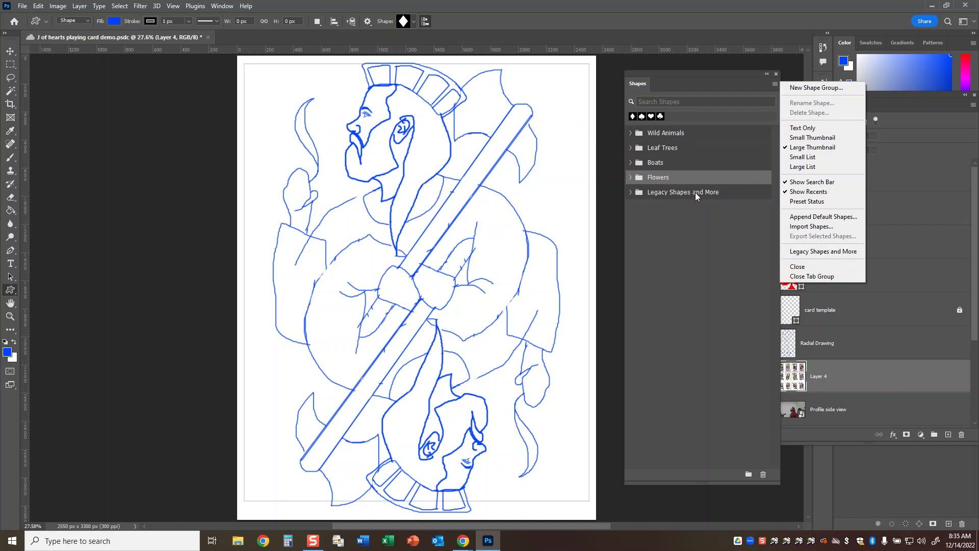
{"action": "left_click", "coordinate": [631, 192]}
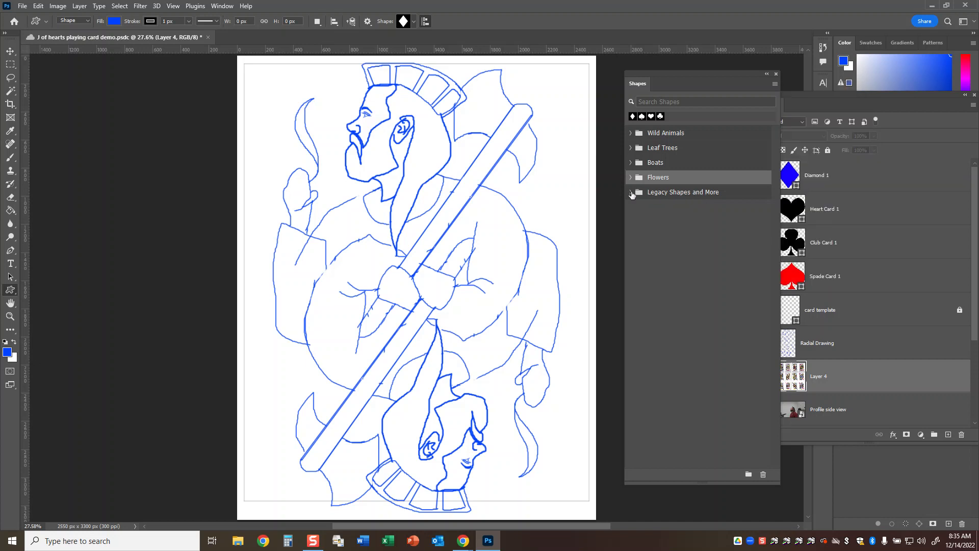
{"action": "left_click", "coordinate": [632, 193]}
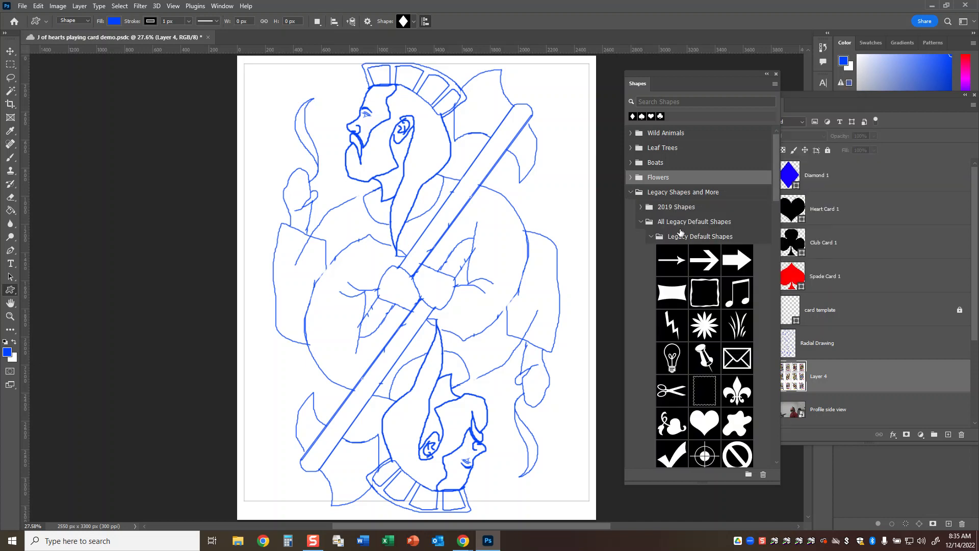
Step: Look through the Legacy Default Shapes and collapse that group
{"action": "scroll", "coordinate": [685, 230], "scroll_direction": "down", "scroll_amount": 5}
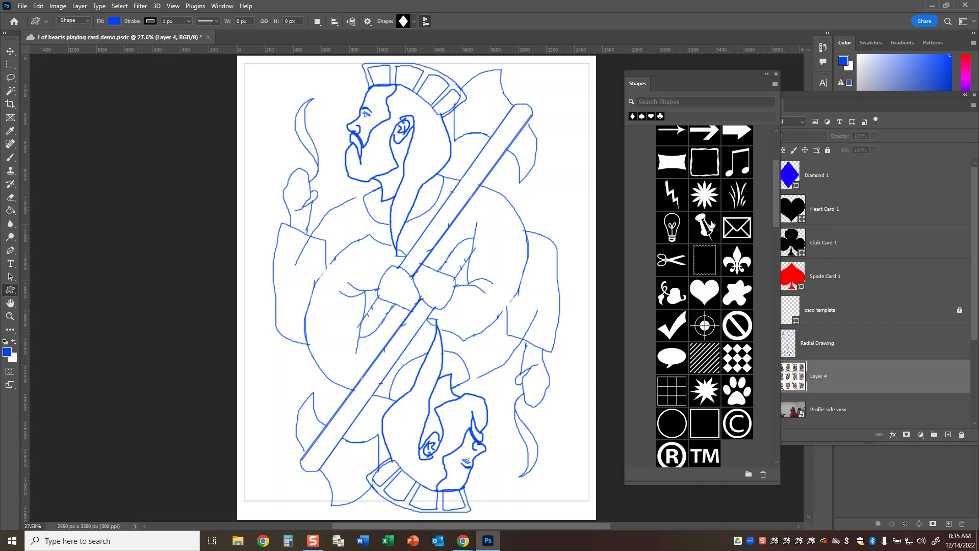
{"action": "scroll", "coordinate": [715, 224], "scroll_direction": "up", "scroll_amount": 5}
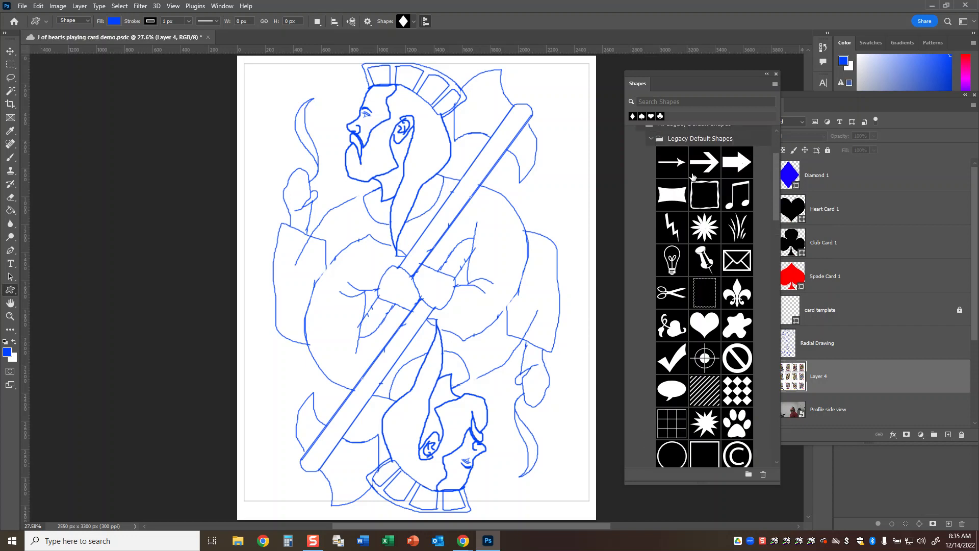
{"action": "left_click", "coordinate": [650, 180]}
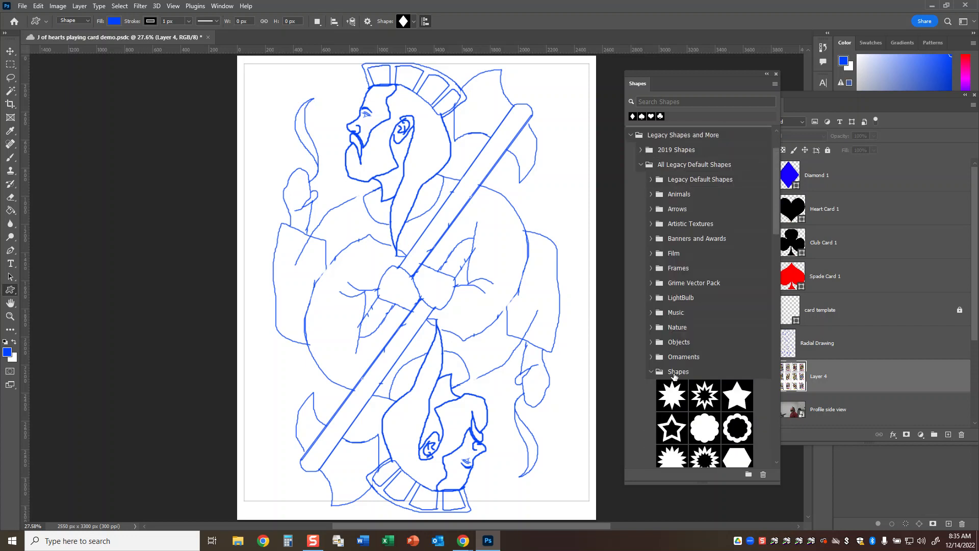
Step: Place the filled crescent moon from the legacy Shapes group over the upper figure's collar and chest, at its default size
{"action": "scroll", "coordinate": [737, 266], "scroll_direction": "down", "scroll_amount": 1}
{"action": "scroll", "coordinate": [736, 266], "scroll_direction": "down", "scroll_amount": 2}
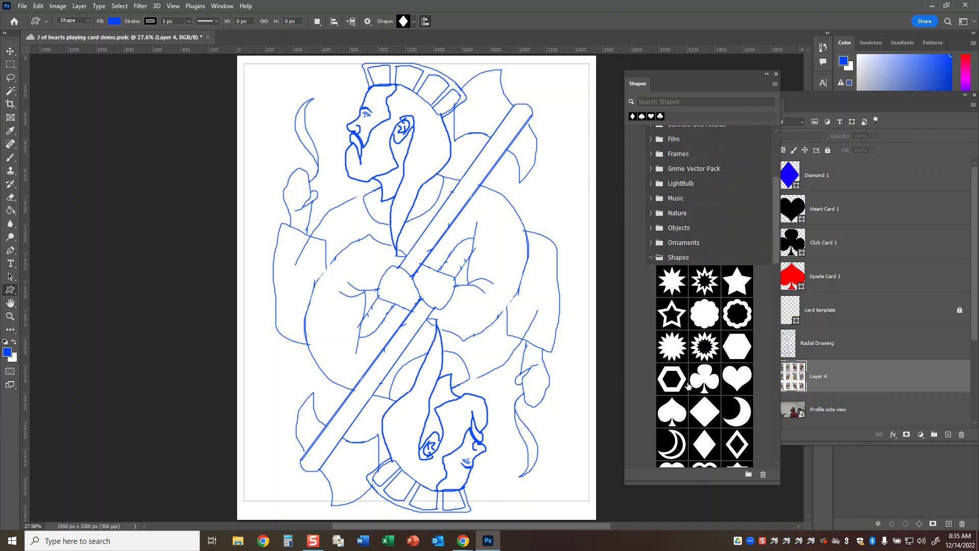
{"action": "scroll", "coordinate": [713, 370], "scroll_direction": "down", "scroll_amount": 2}
{"action": "left_click_drag", "start_coordinate": [738, 336], "coordinate": [410, 215]}
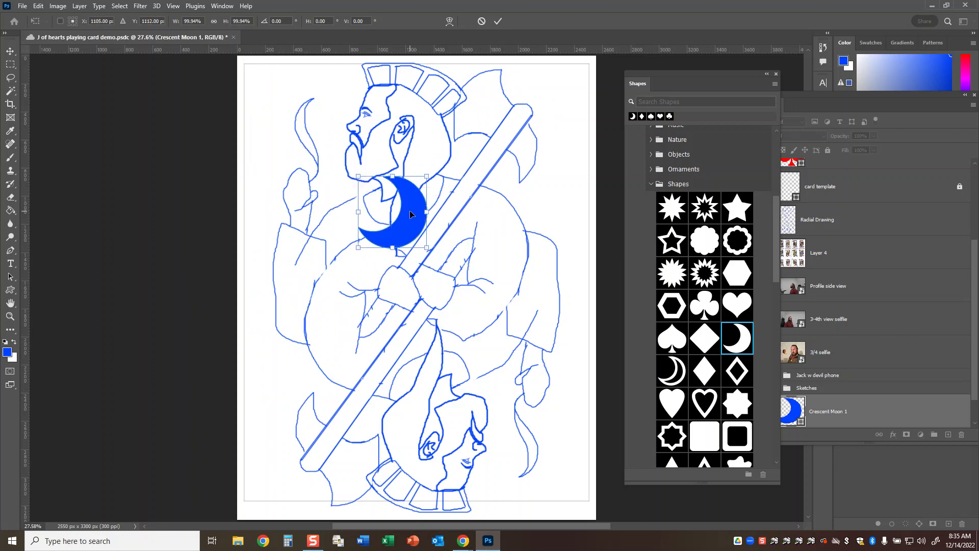
{"action": "scroll", "coordinate": [740, 321], "scroll_direction": "down", "scroll_amount": 5}
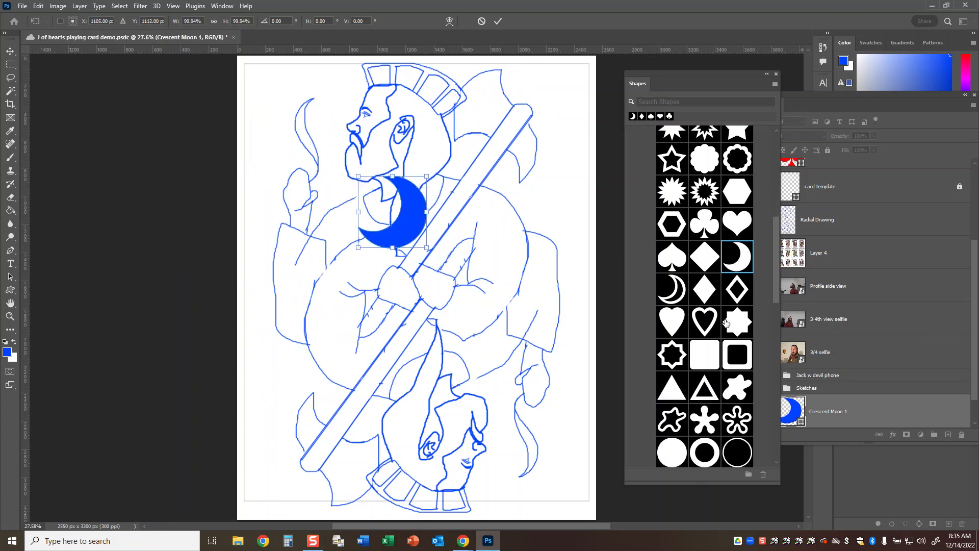
{"action": "scroll", "coordinate": [740, 322], "scroll_direction": "down", "scroll_amount": 4}
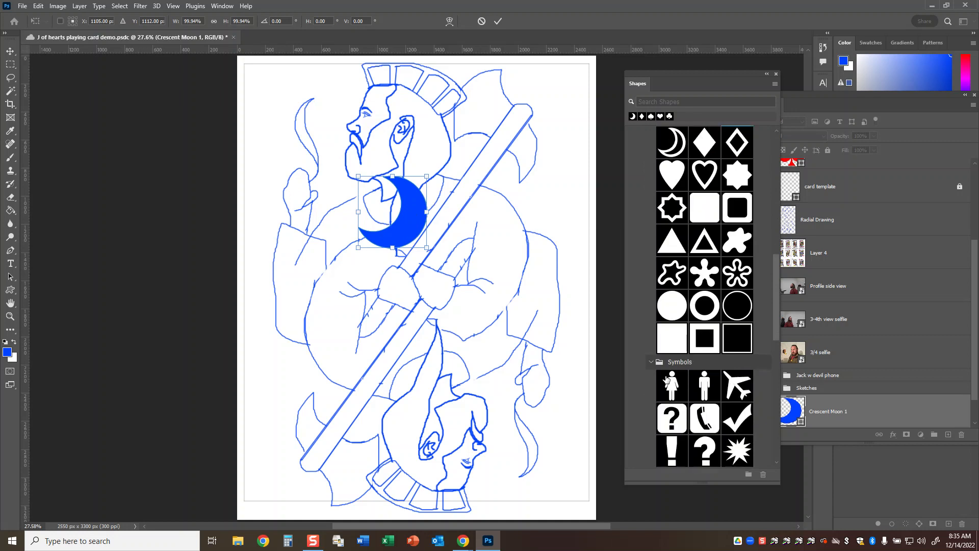
{"action": "scroll", "coordinate": [700, 365], "scroll_direction": "down", "scroll_amount": 3}
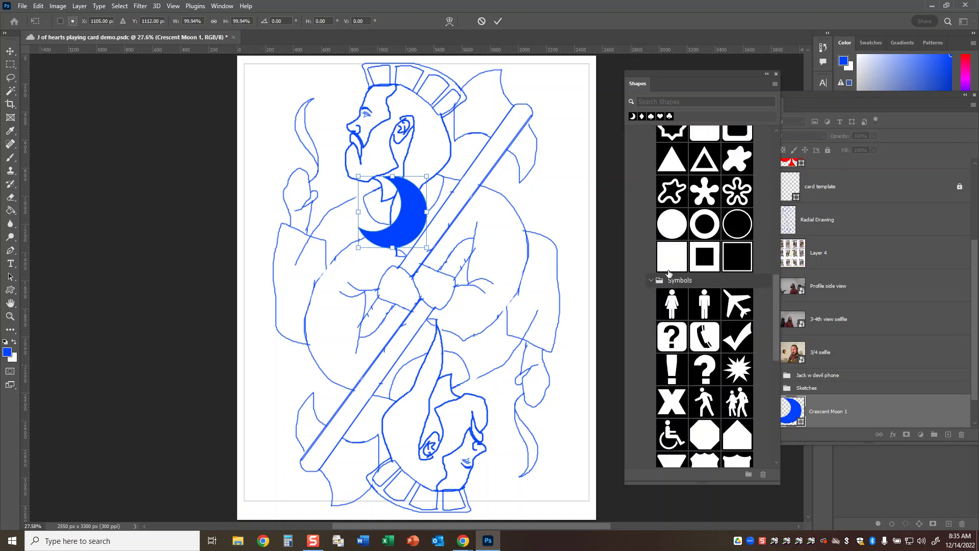
{"action": "key", "text": "Return"}
Step: Look into the Symbols shape group, collapse it, and expand the Ornaments group
{"action": "left_click", "coordinate": [652, 280]}
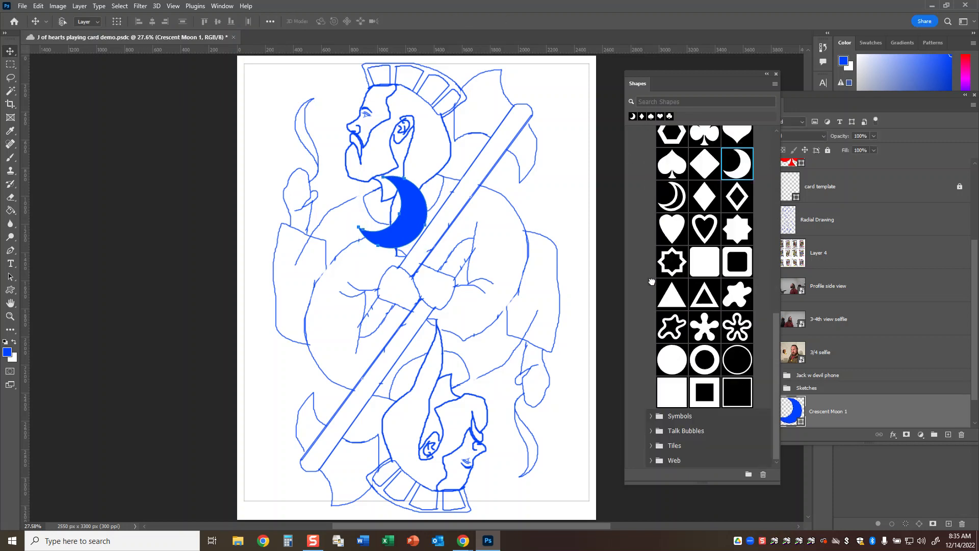
{"action": "left_click", "coordinate": [653, 417]}
{"action": "scroll", "coordinate": [711, 349], "scroll_direction": "down", "scroll_amount": 2}
{"action": "left_click", "coordinate": [652, 328]}
{"action": "scroll", "coordinate": [685, 327], "scroll_direction": "up", "scroll_amount": 4}
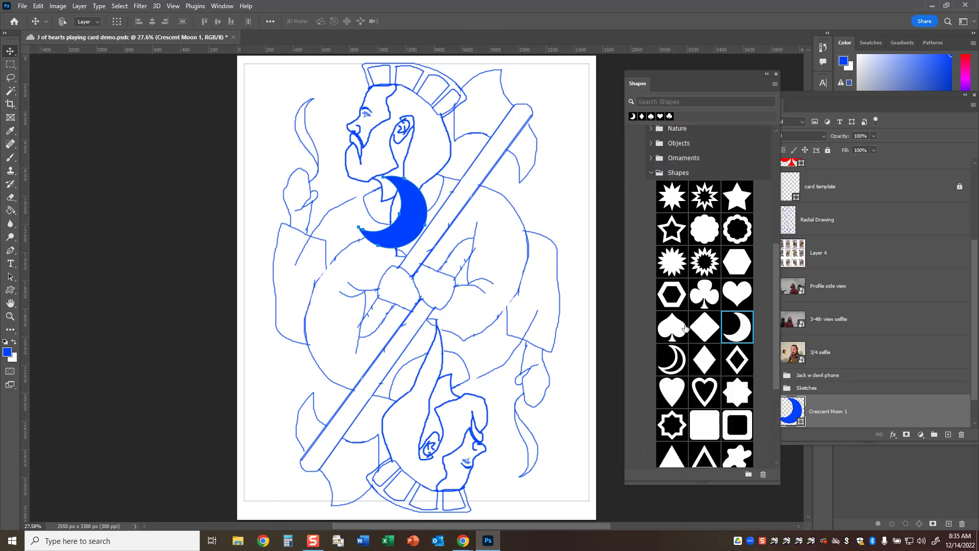
{"action": "scroll", "coordinate": [685, 328], "scroll_direction": "up", "scroll_amount": 1}
{"action": "left_click", "coordinate": [651, 198]}
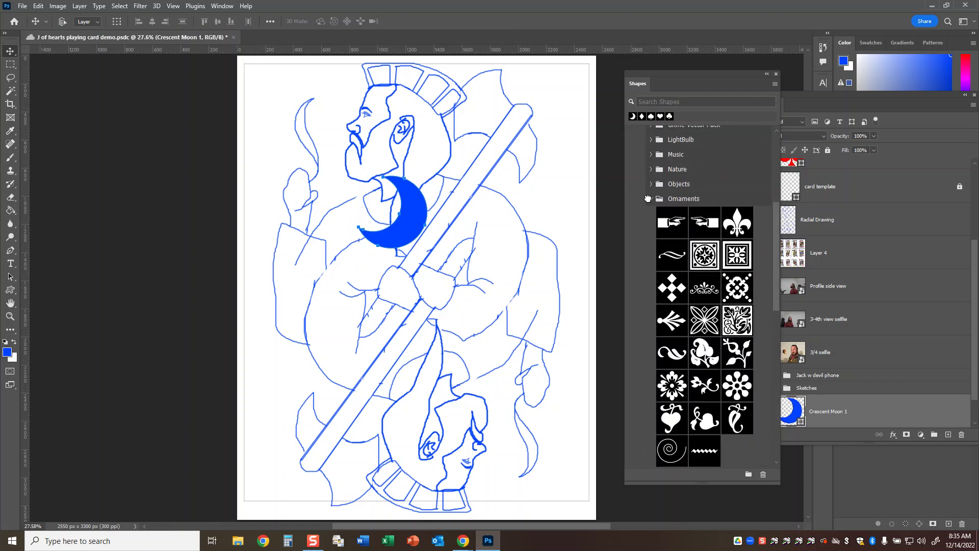
Step: Place the fleur-de-lis beside the upper figure's raised hand and the square four-petal ornament on the sleeve below it
{"action": "left_click_drag", "start_coordinate": [737, 225], "coordinate": [271, 155]}
{"action": "left_click", "coordinate": [499, 21]}
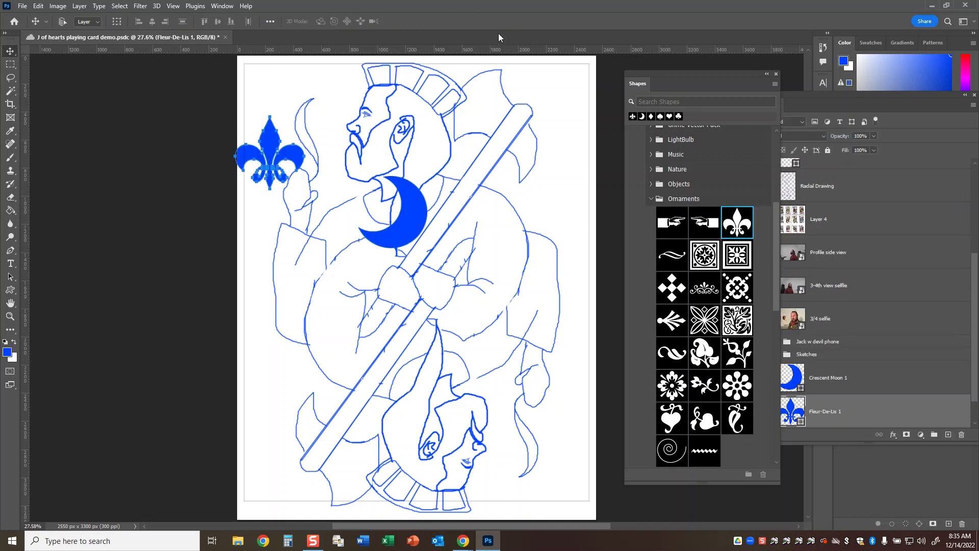
{"action": "left_click_drag", "start_coordinate": [714, 323], "coordinate": [320, 270]}
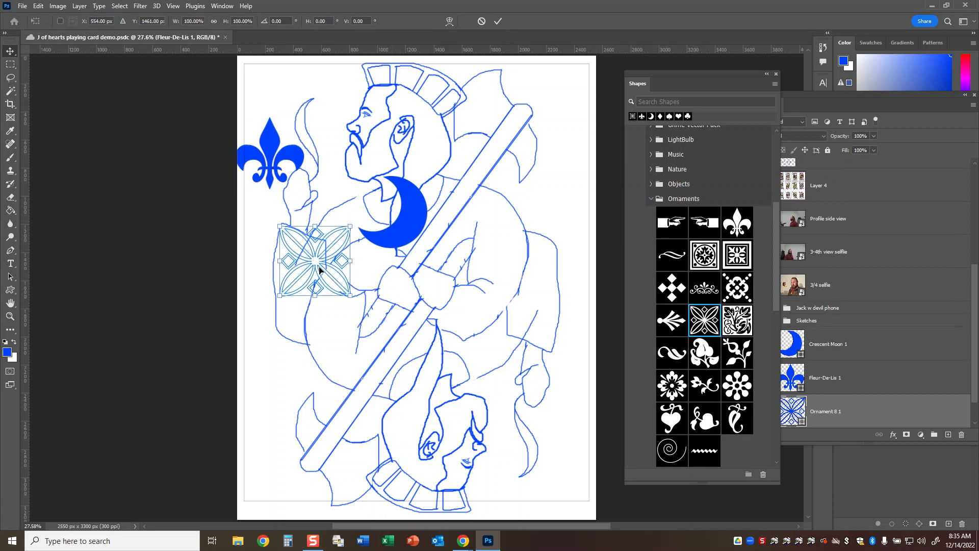
{"action": "left_click", "coordinate": [497, 21]}
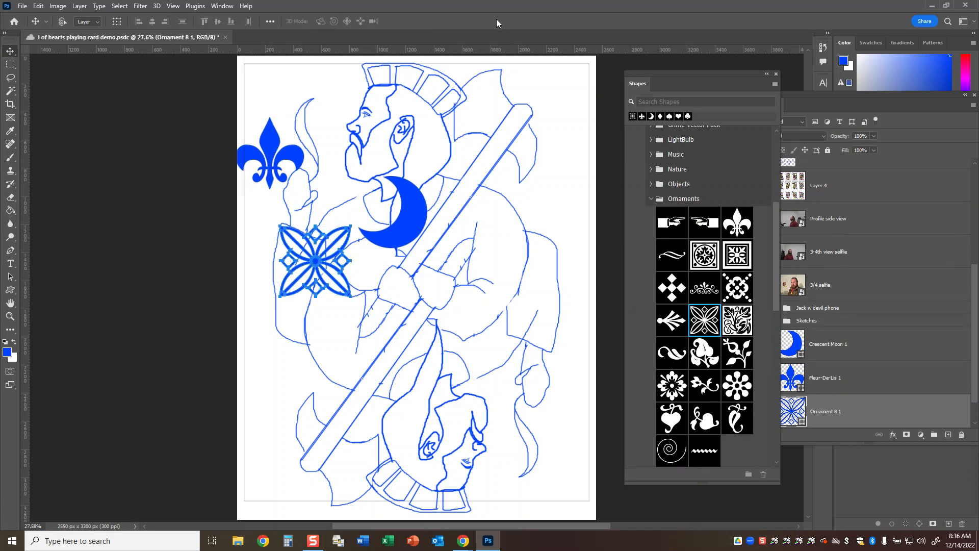